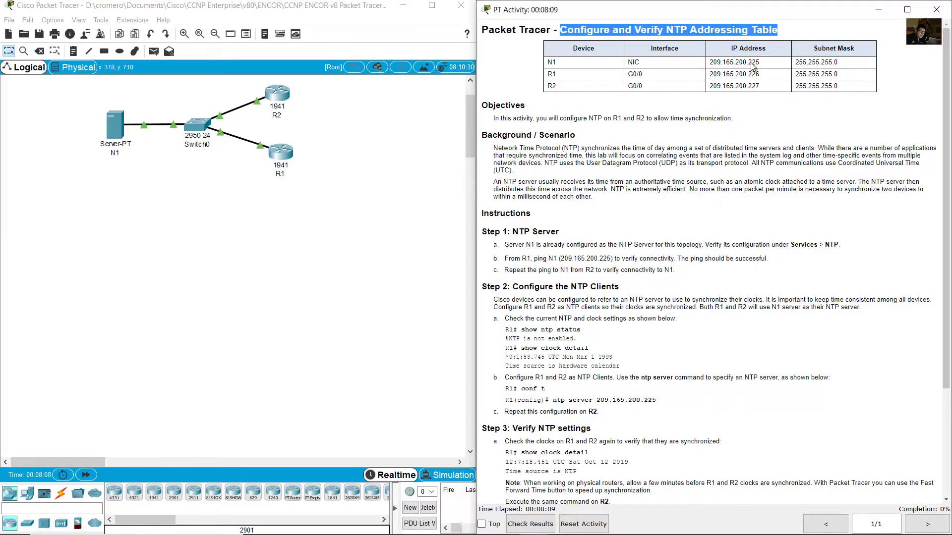
# Highlight the N1, R1 and R2 rows of the addressing table.
pyautogui.doubleClick(551, 62)
pyautogui.click(133, 190)
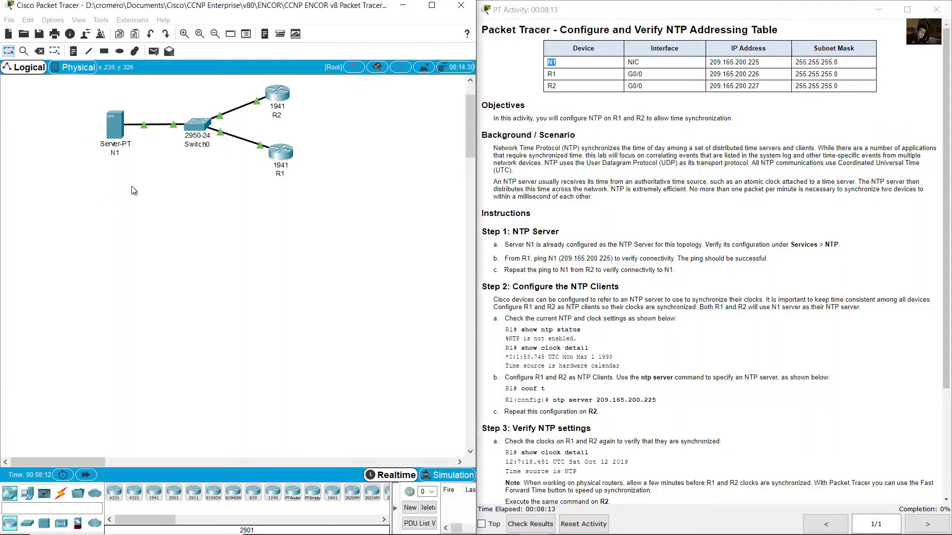
pyautogui.moveTo(551, 74); pyautogui.dragTo(799, 87)
pyautogui.moveTo(325, 212); pyautogui.dragTo(236, 128)
pyautogui.click(707, 152)
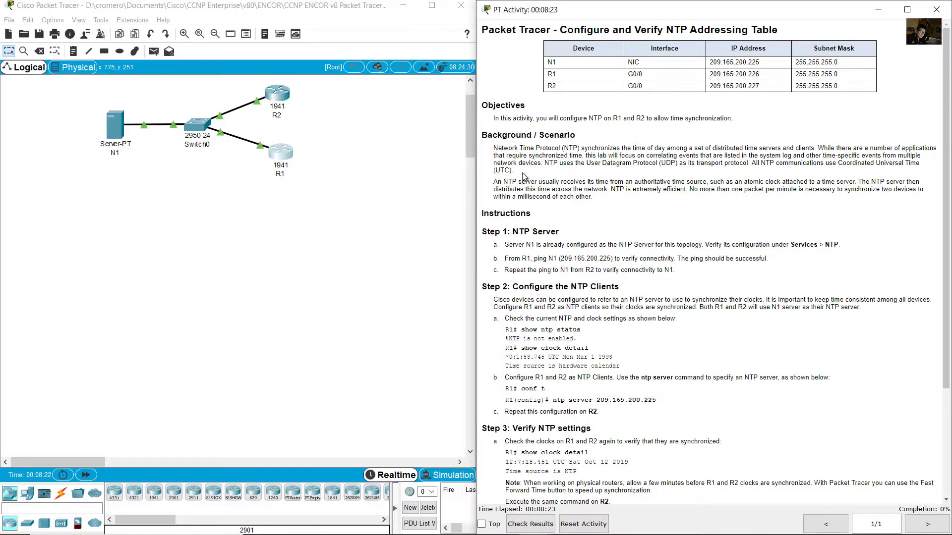
# Highlight the Background sentences on NTP uses, synchronized time and Coordinated Universal Time.
pyautogui.moveTo(498, 148); pyautogui.dragTo(813, 146)
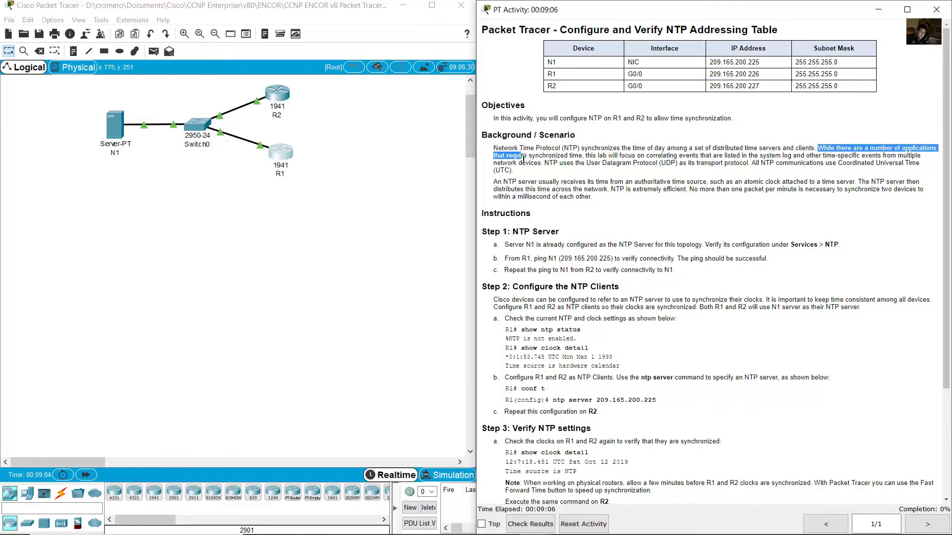
pyautogui.click(918, 157)
pyautogui.moveTo(822, 148); pyautogui.dragTo(848, 156)
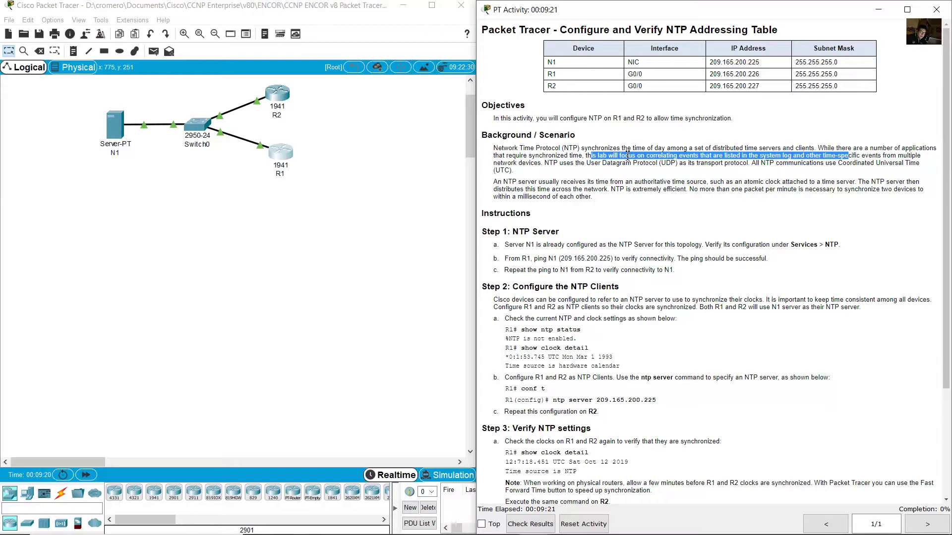
pyautogui.moveTo(628, 155); pyautogui.dragTo(750, 166)
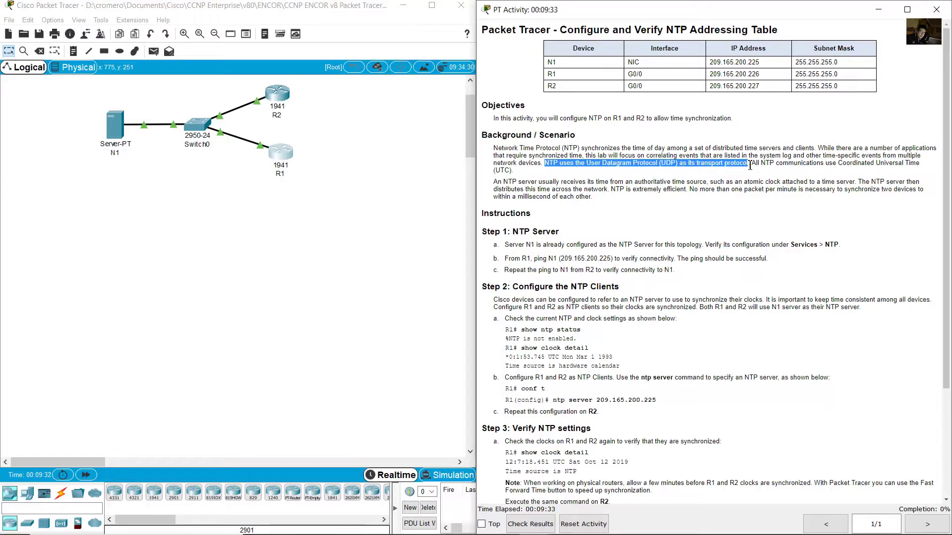
pyautogui.moveTo(749, 166); pyautogui.dragTo(752, 165)
pyautogui.moveTo(752, 164); pyautogui.dragTo(514, 171)
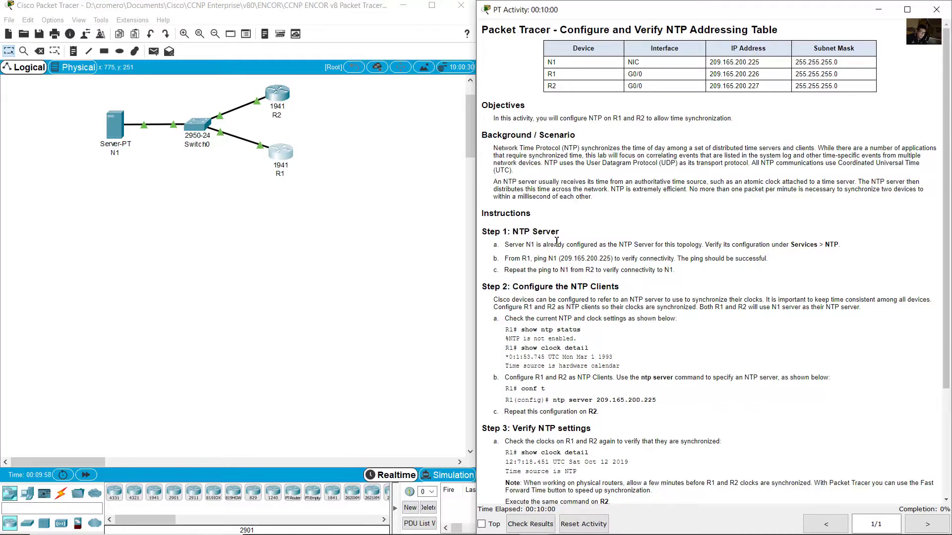
# Scroll to the Step 1: NTP Server instructions, then select server N1 in the topology.
pyautogui.scroll(-5, 595, 241)
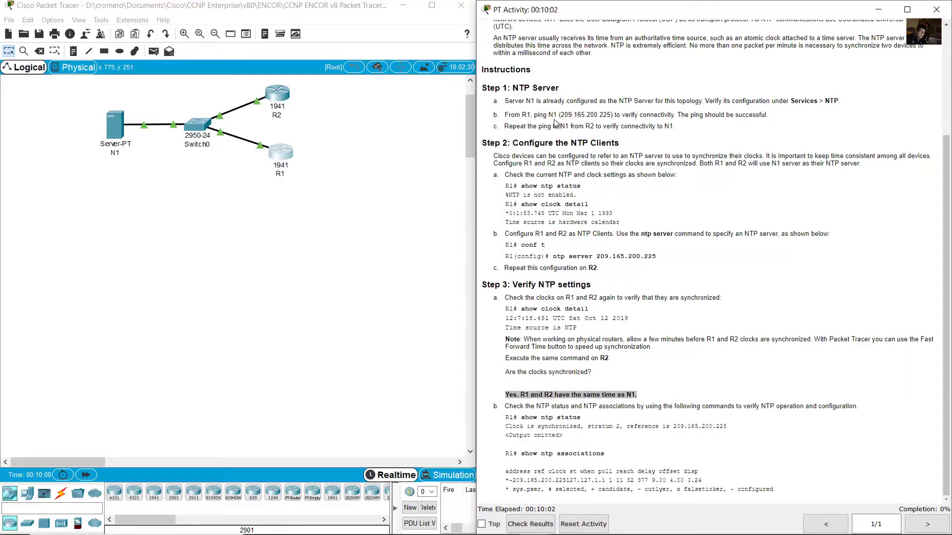
pyautogui.moveTo(518, 91); pyautogui.dragTo(558, 89)
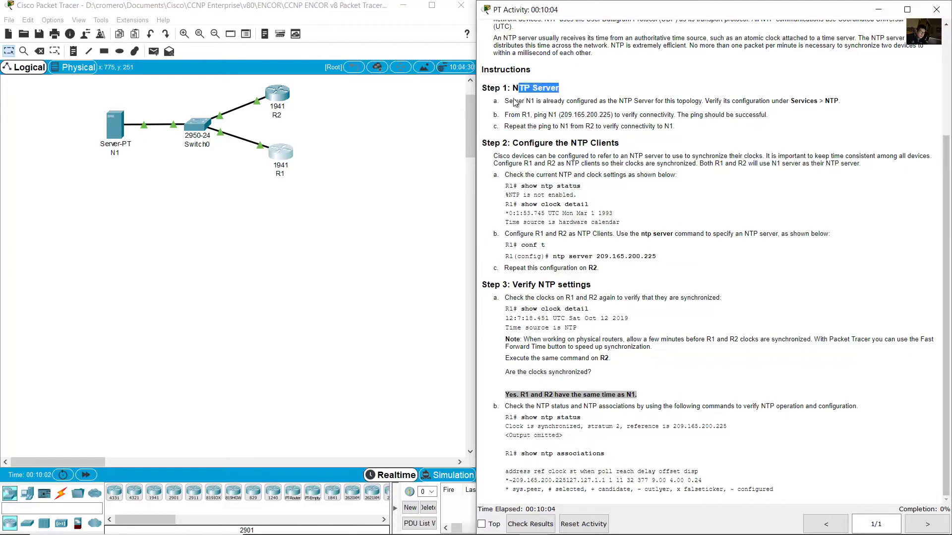
pyautogui.moveTo(504, 103); pyautogui.dragTo(846, 104)
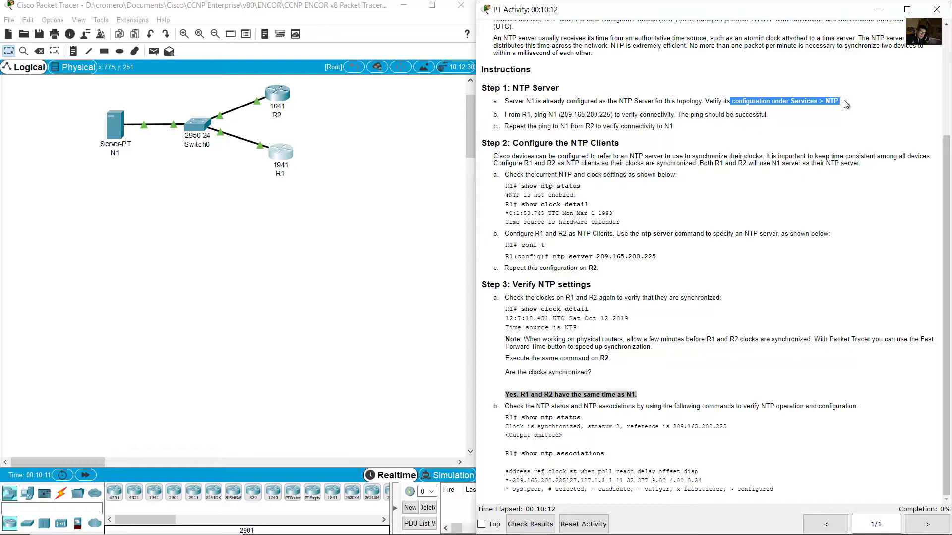
pyautogui.click(399, 217)
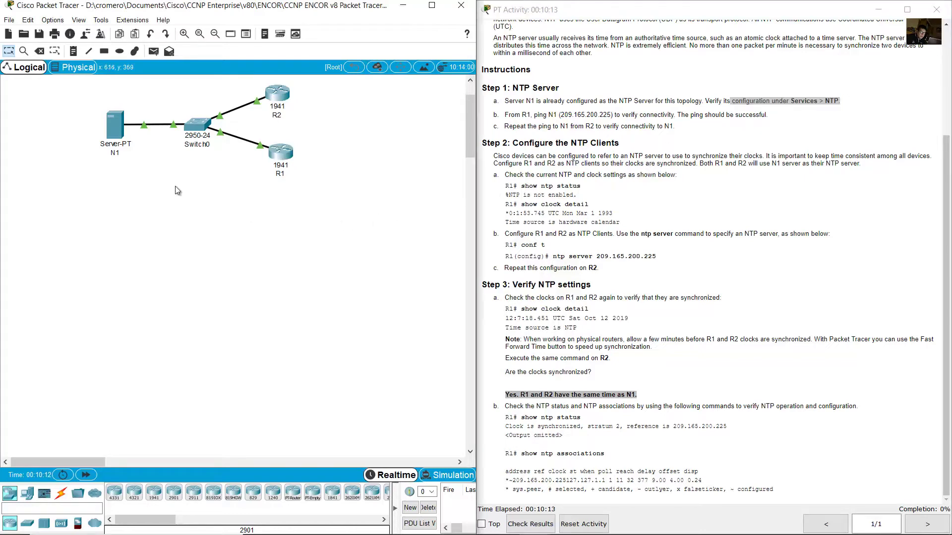
pyautogui.moveTo(151, 86); pyautogui.dragTo(61, 194)
# Open server N1's NTP service page: service On, authentication disabled, clock October 2019.
pyautogui.doubleClick(111, 132)
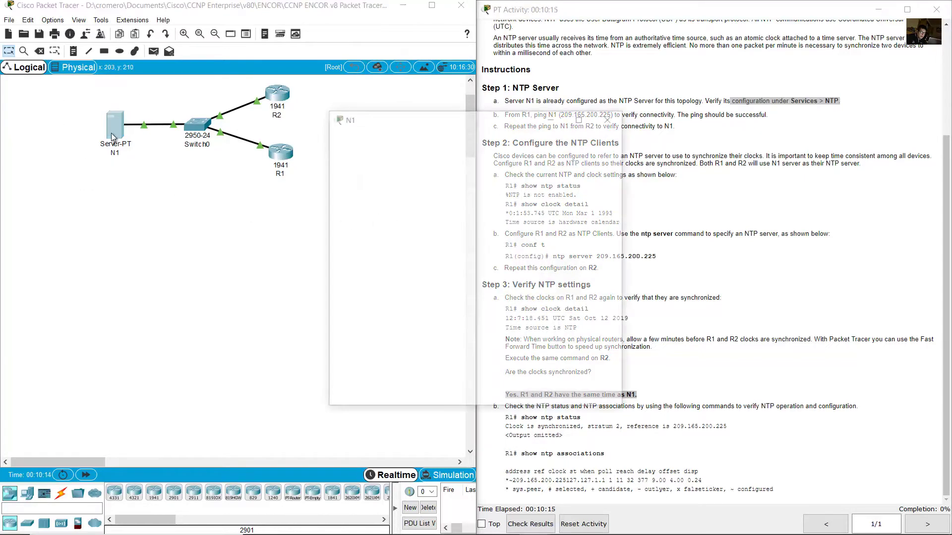
pyautogui.moveTo(494, 118); pyautogui.dragTo(216, 195)
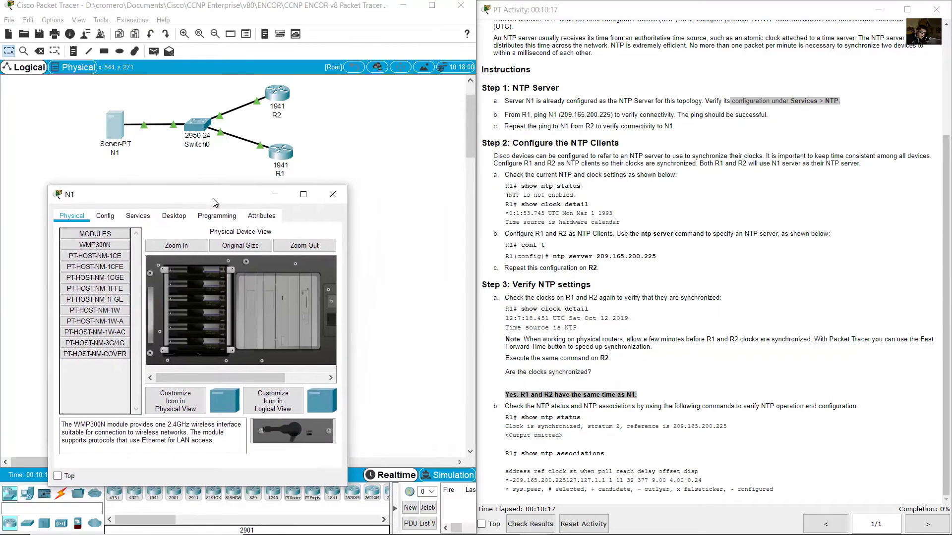
pyautogui.click(138, 216)
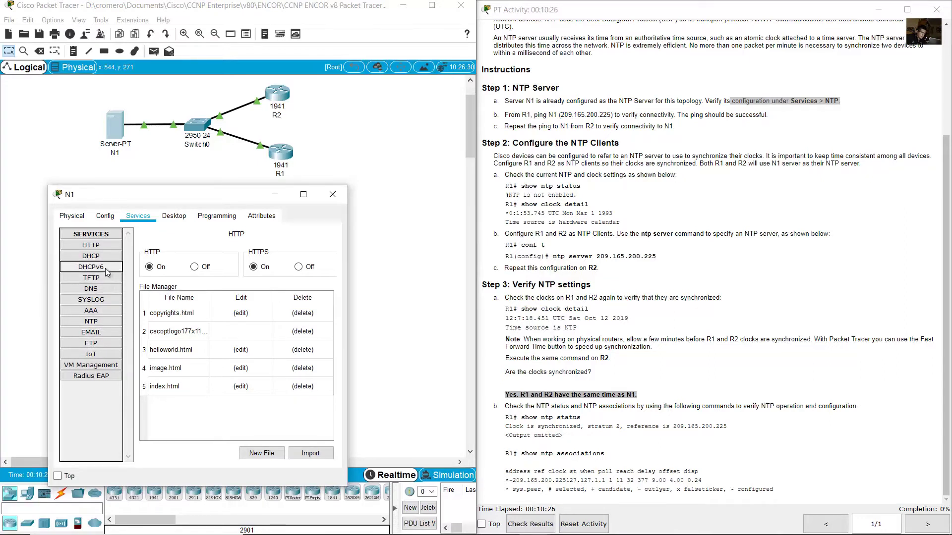
pyautogui.click(91, 321)
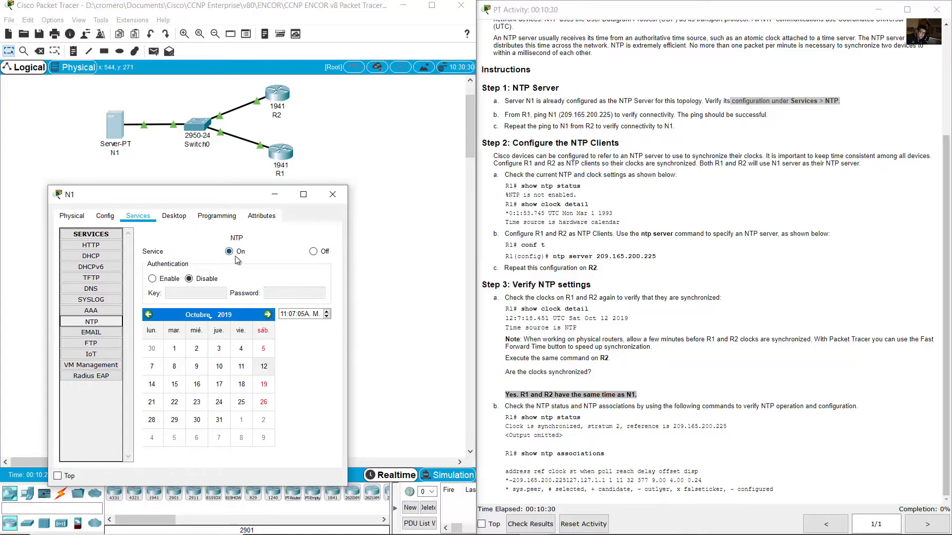
# Close N1, note Step 1b, and open router R1's command line.
pyautogui.click(452, 229)
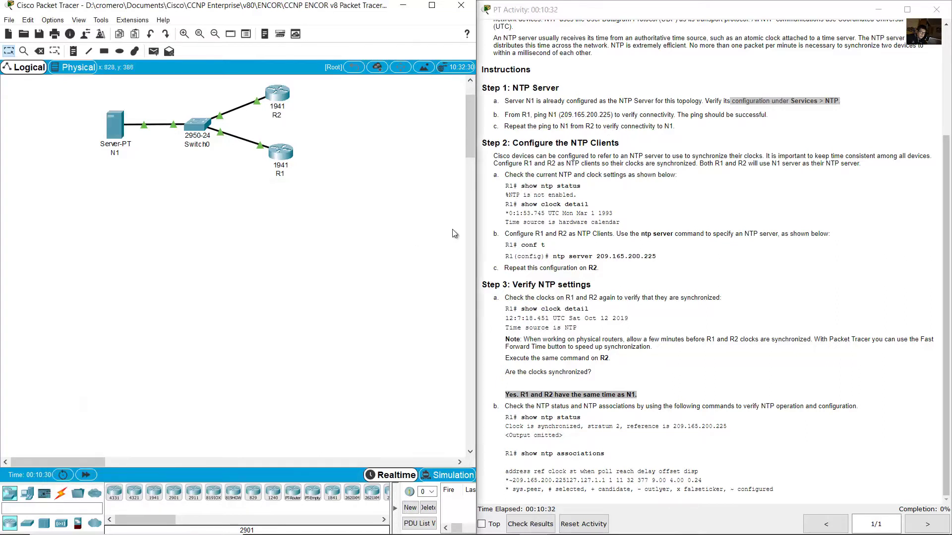
pyautogui.moveTo(504, 115); pyautogui.dragTo(686, 116)
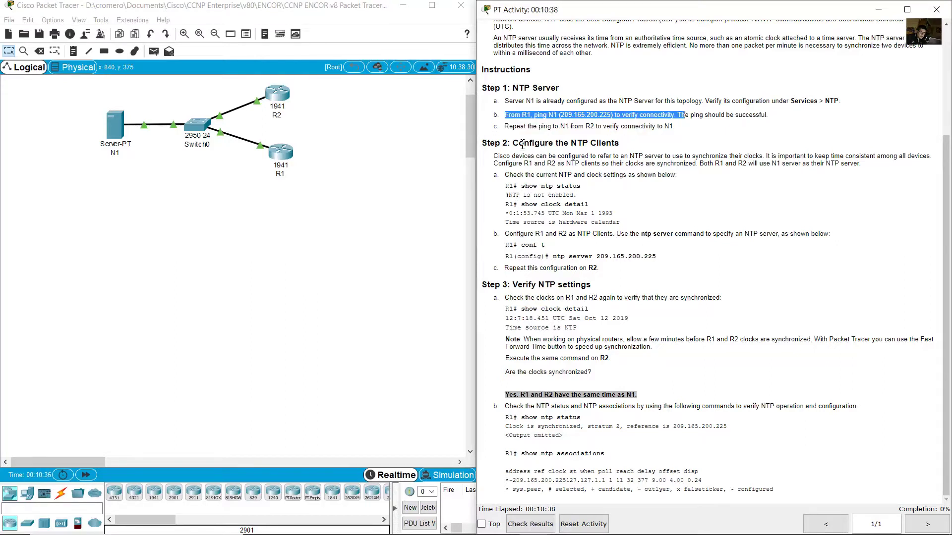
pyautogui.click(293, 187)
pyautogui.doubleClick(280, 151)
pyautogui.moveTo(411, 115); pyautogui.dragTo(93, 217)
pyautogui.click(83, 236)
pyautogui.moveTo(318, 240); pyautogui.dragTo(479, 250)
# Enter privileged mode on R1 and ping 209.165.200.225, getting 80 percent success.
pyautogui.press('Return')
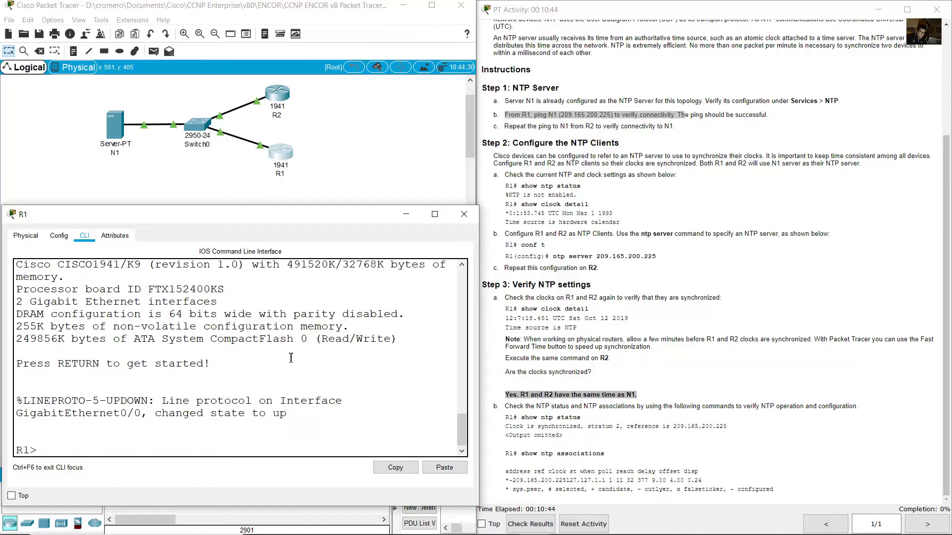
pyautogui.write('en')
pyautogui.press('Return')
pyautogui.write('ping 209.165.200.225')
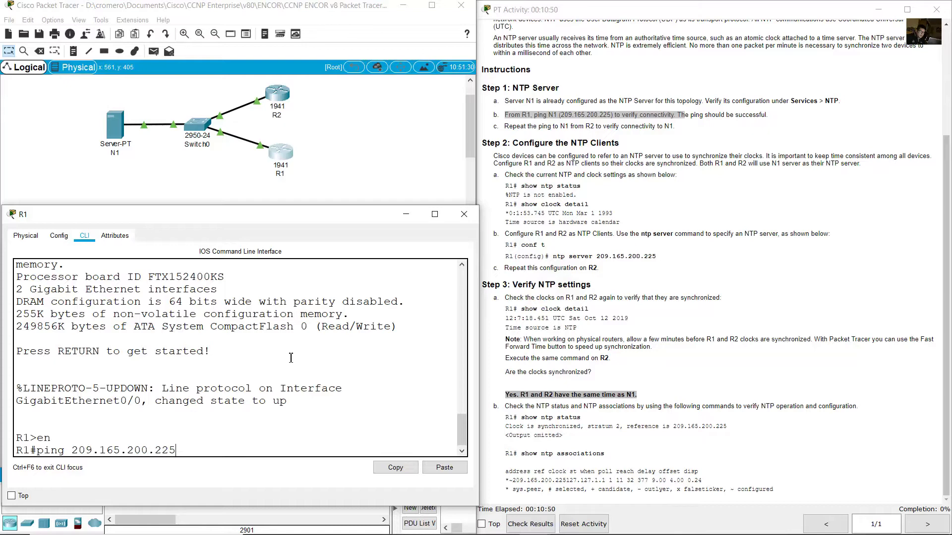
pyautogui.press('Return')
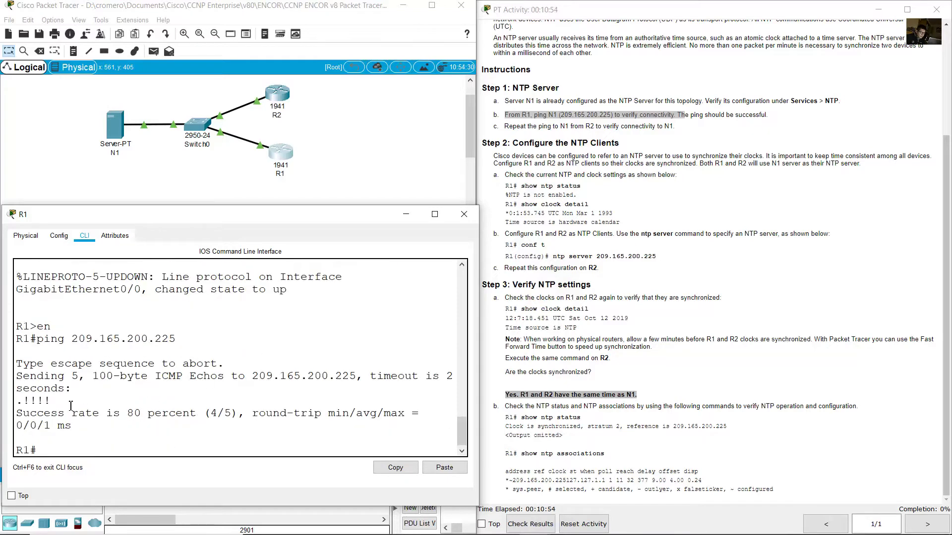
pyautogui.moveTo(71, 406); pyautogui.dragTo(19, 402)
# Highlight Step 1c about pinging N1 from R2.
pyautogui.click(601, 180)
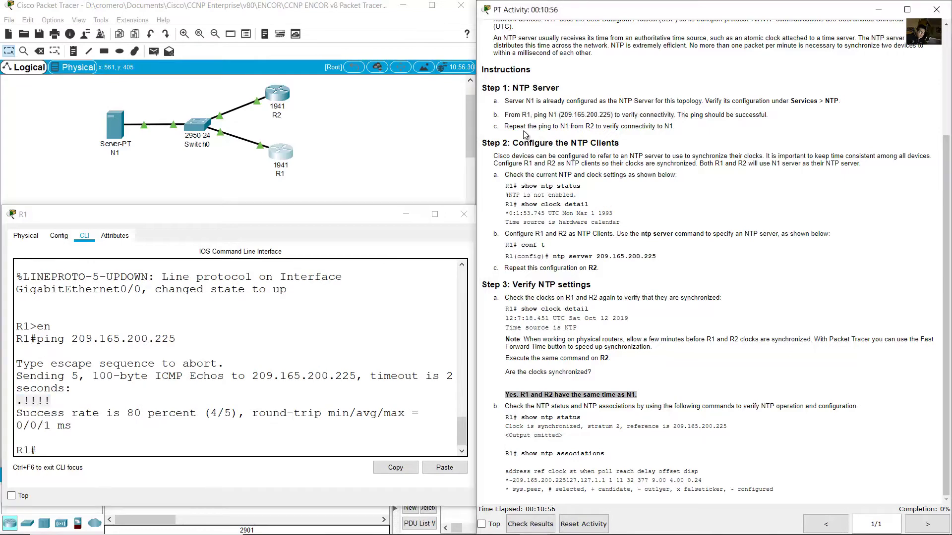
pyautogui.moveTo(525, 142); pyautogui.dragTo(569, 126)
pyautogui.click(579, 122)
# From R2's command line, ping 209.165.200.225 and get 80 percent (4/5) success.
pyautogui.click(381, 146)
pyautogui.click(273, 122)
pyautogui.click(413, 139)
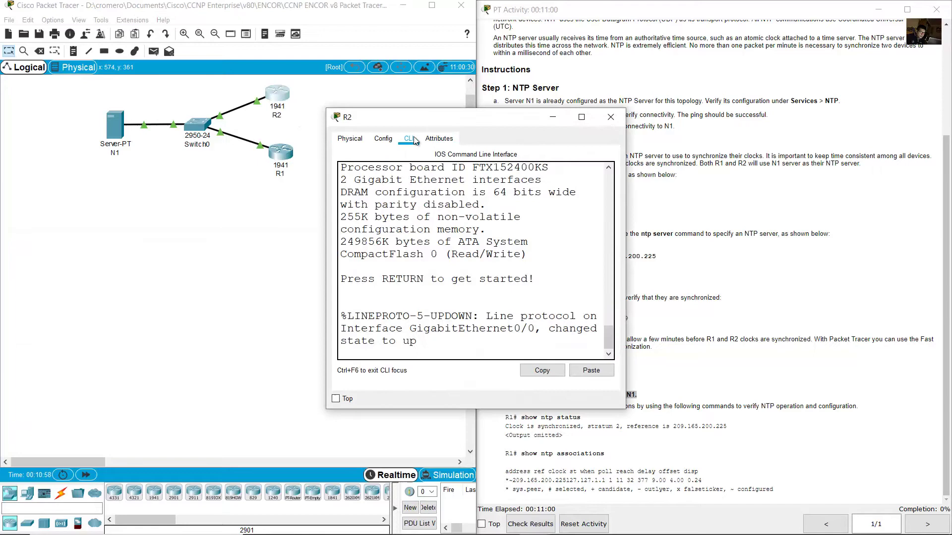
pyautogui.moveTo(451, 123); pyautogui.dragTo(128, 243)
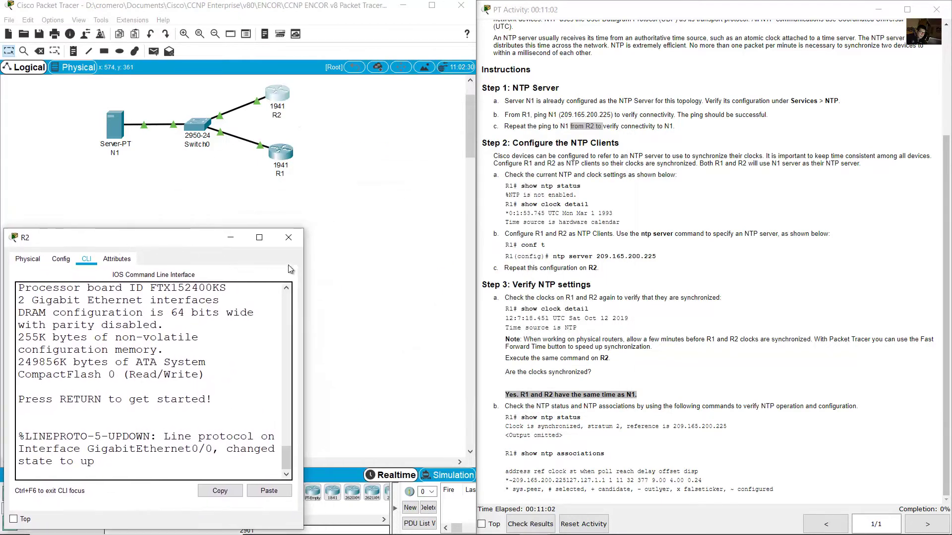
pyautogui.moveTo(304, 259); pyautogui.dragTo(494, 258)
pyautogui.press('Return')
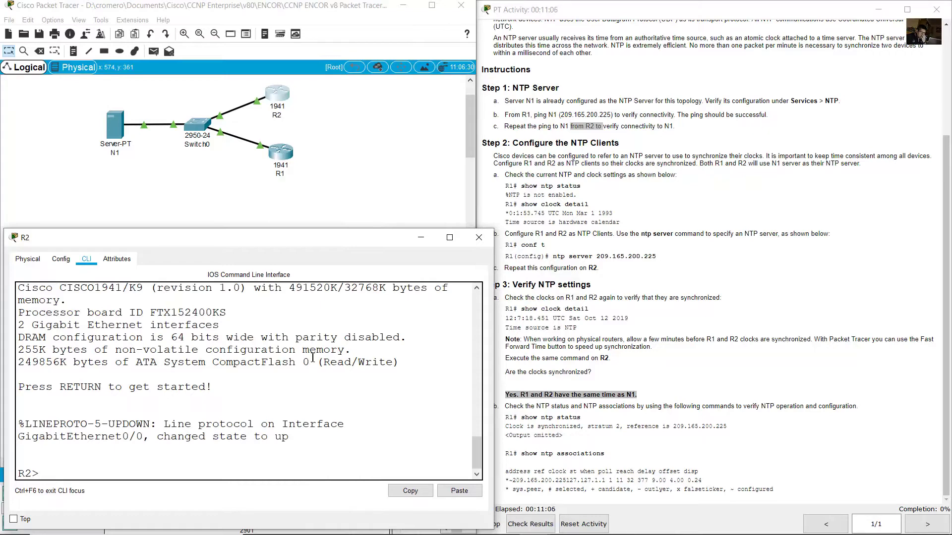
pyautogui.write('ping 209.165.200.2')
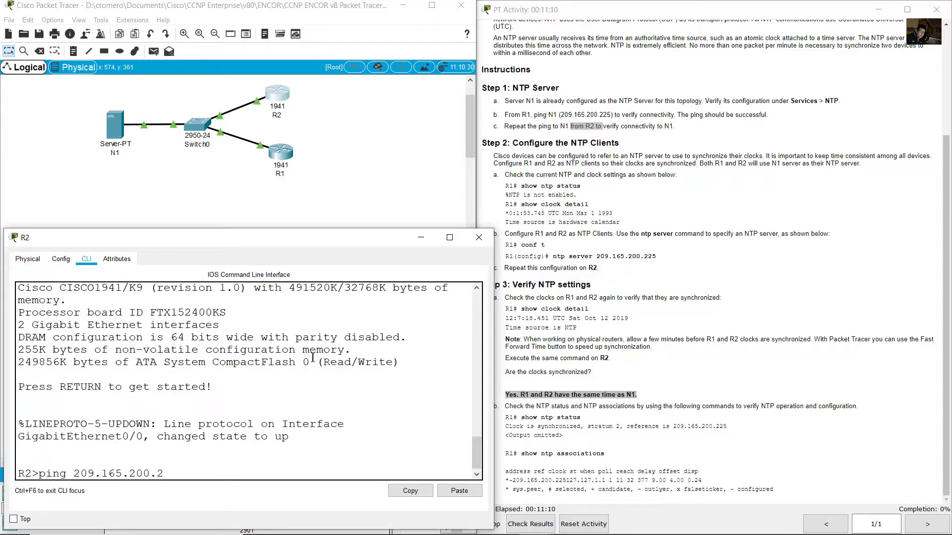
pyautogui.write('25')
pyautogui.press('Return')
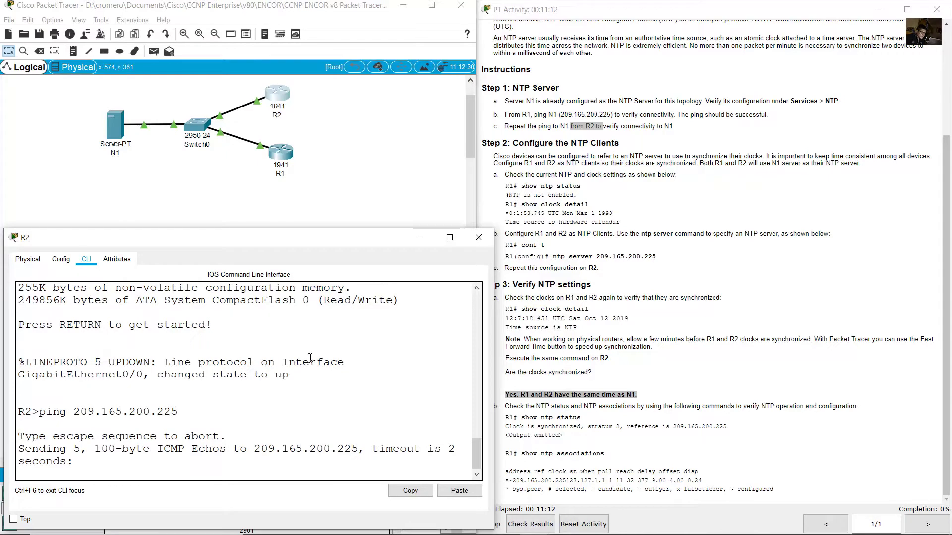
pyautogui.moveTo(90, 425); pyautogui.dragTo(18, 425)
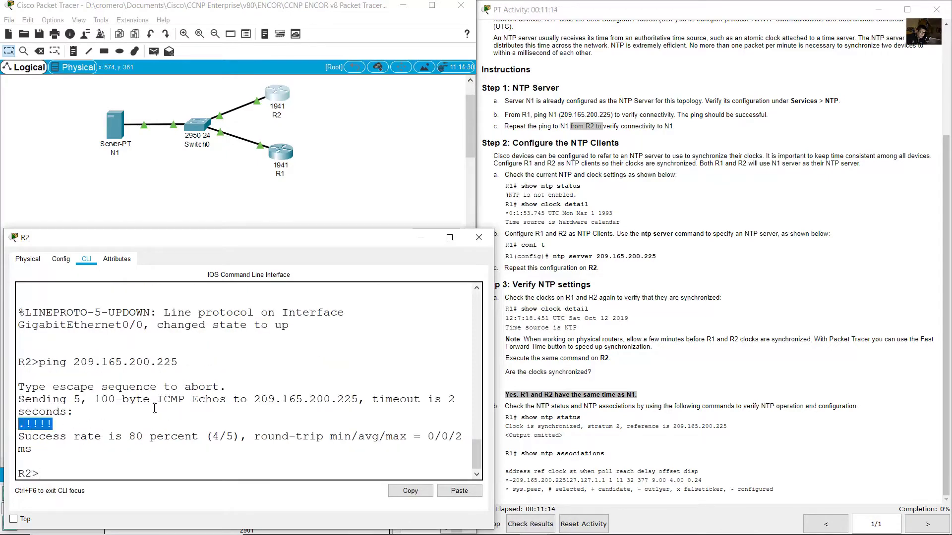
pyautogui.click(635, 224)
# Read the Step 2 NTP client instructions, highlighting the show ntp status and show clock detail examples.
pyautogui.moveTo(529, 143); pyautogui.dragTo(627, 150)
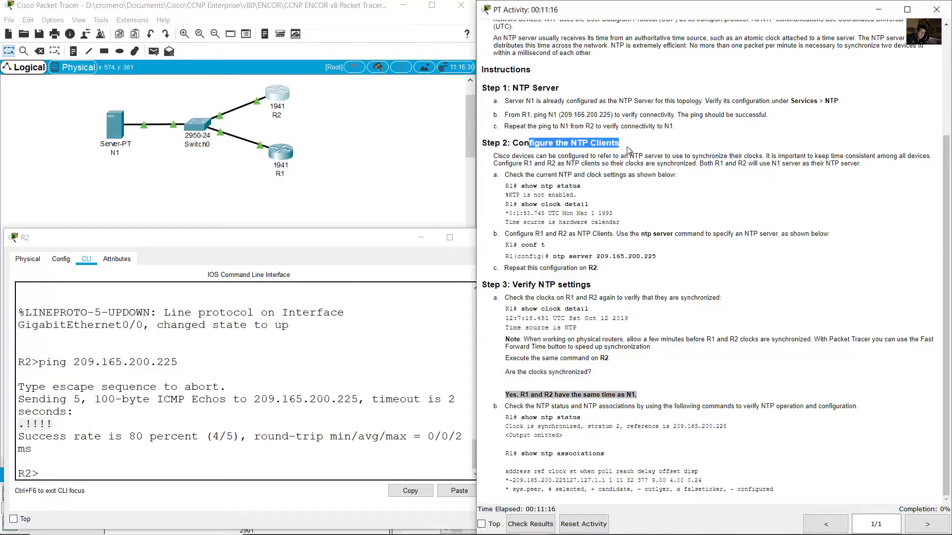
pyautogui.moveTo(493, 157); pyautogui.dragTo(929, 159)
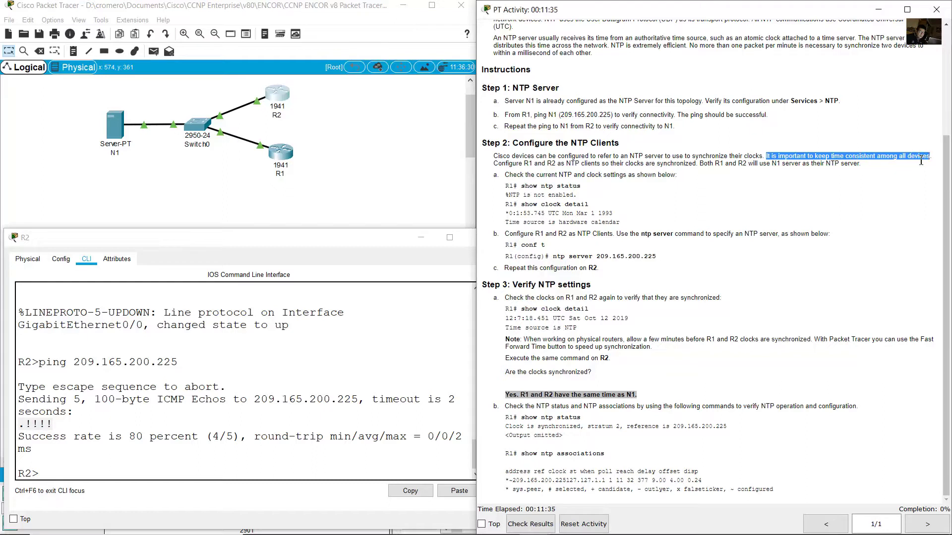
pyautogui.moveTo(498, 164); pyautogui.dragTo(855, 167)
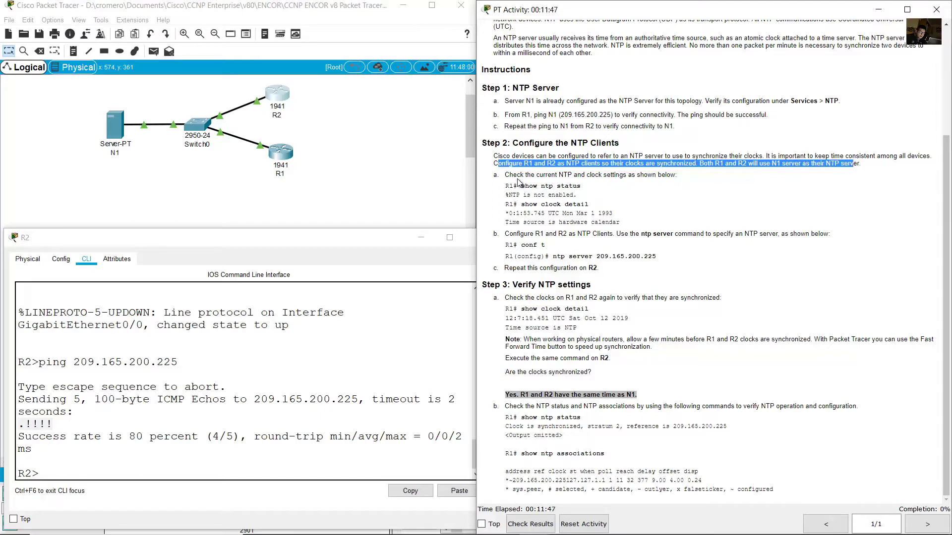
pyautogui.moveTo(509, 186); pyautogui.dragTo(599, 191)
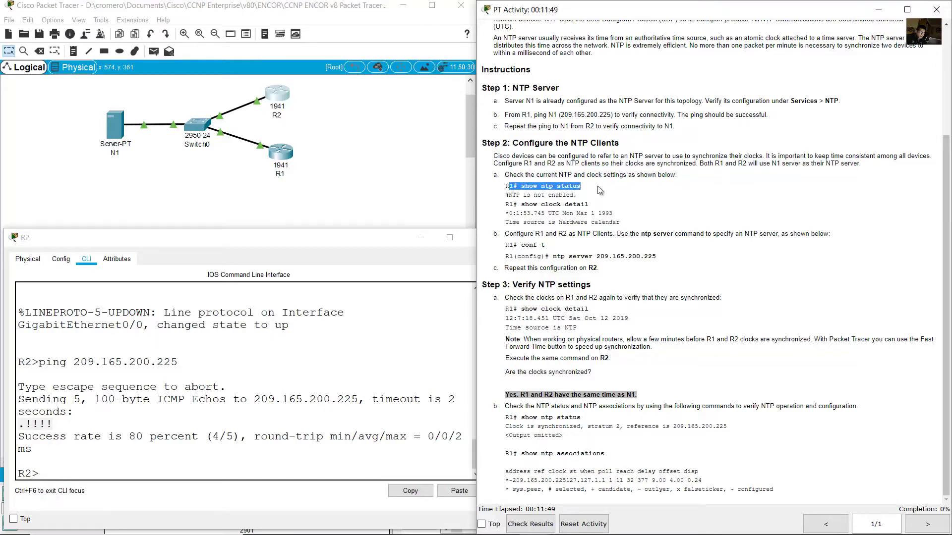
pyautogui.moveTo(505, 174); pyautogui.dragTo(580, 188)
pyautogui.click(544, 187)
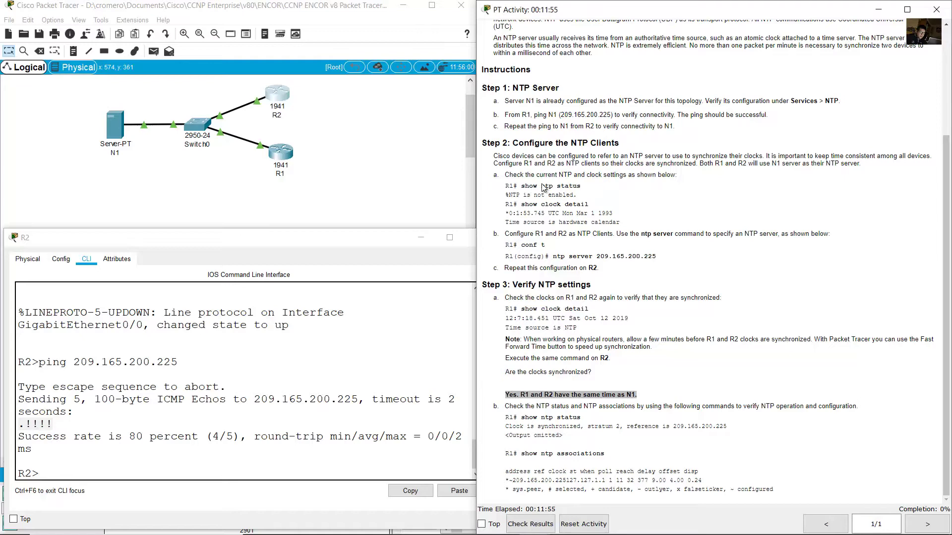
pyautogui.moveTo(518, 188); pyautogui.dragTo(583, 187)
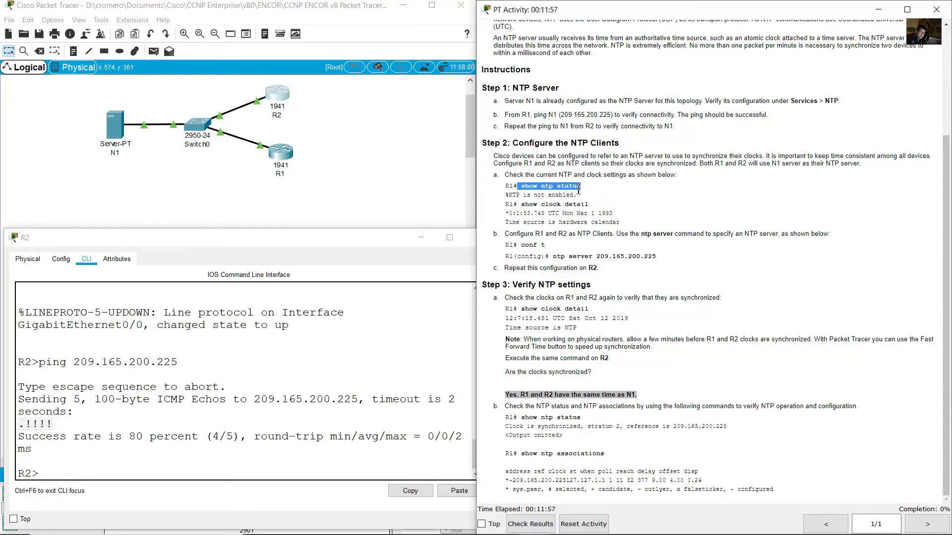
pyautogui.moveTo(521, 205); pyautogui.dragTo(600, 207)
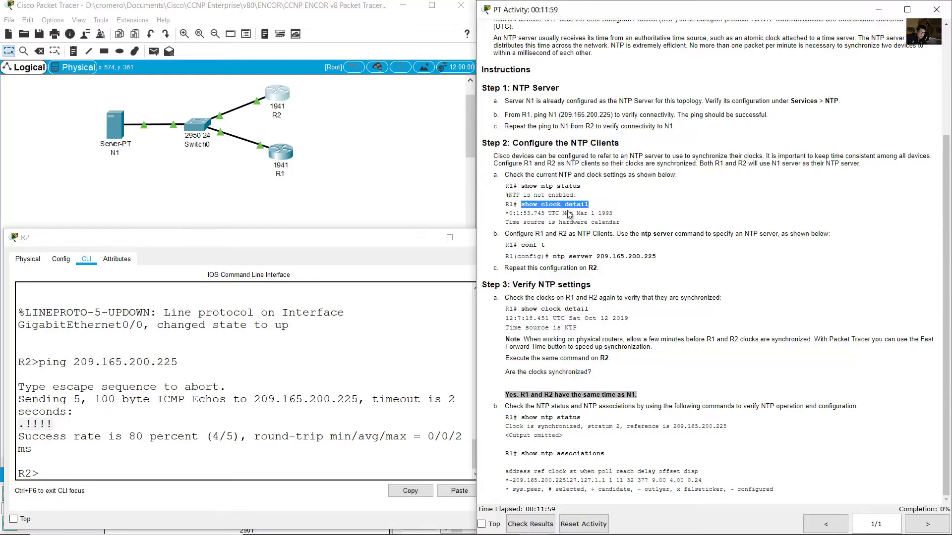
# Run show ntp status on R1, which reports NTP is not enabled.
pyautogui.click(335, 177)
pyautogui.click(281, 151)
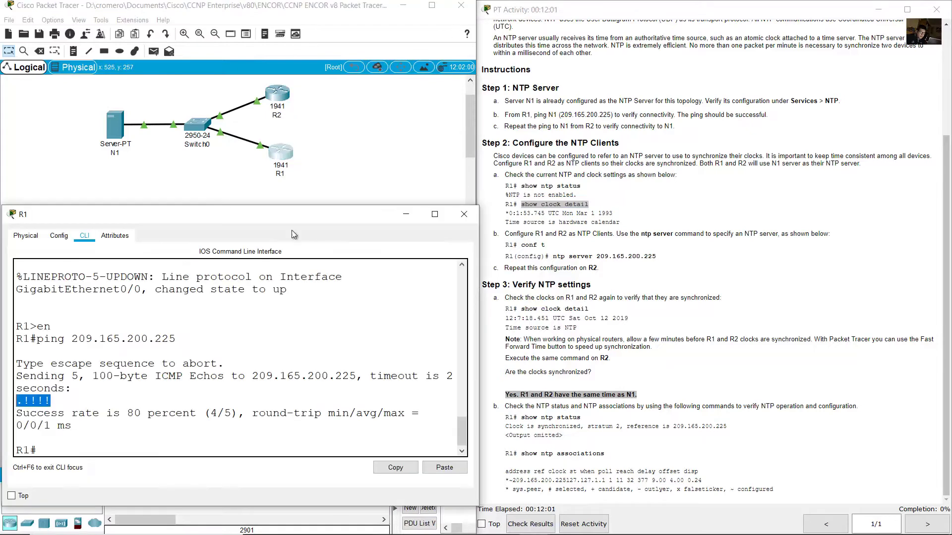
pyautogui.write('show ntp')
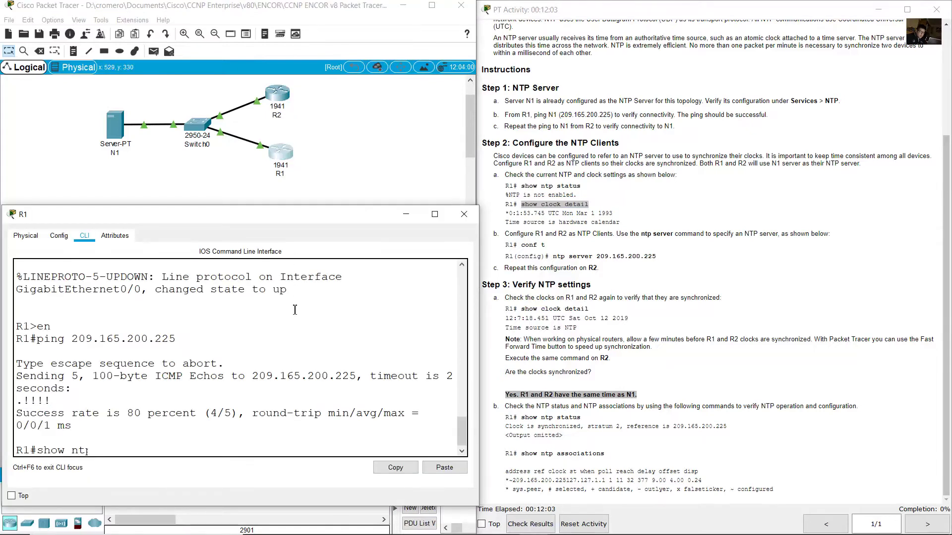
pyautogui.write(' status')
pyautogui.press('Return')
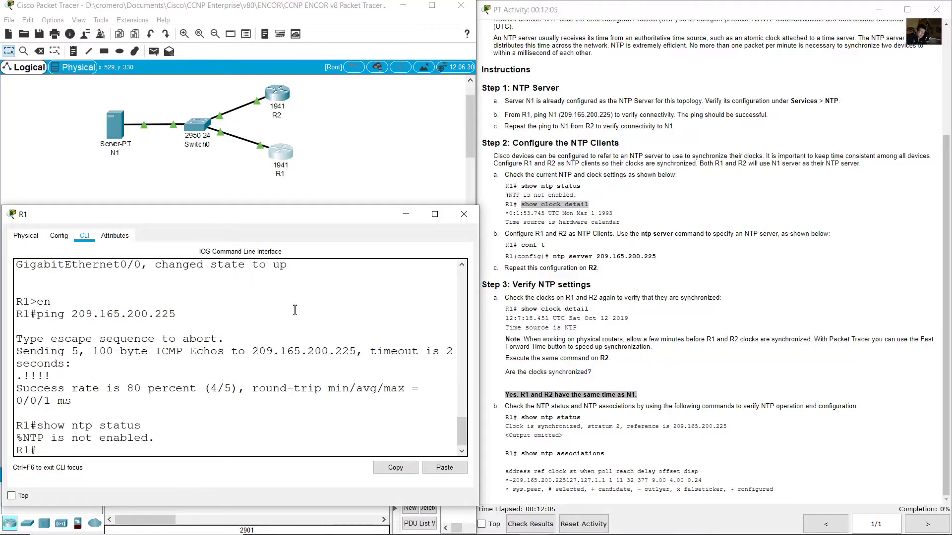
pyautogui.moveTo(32, 437); pyautogui.dragTo(139, 444)
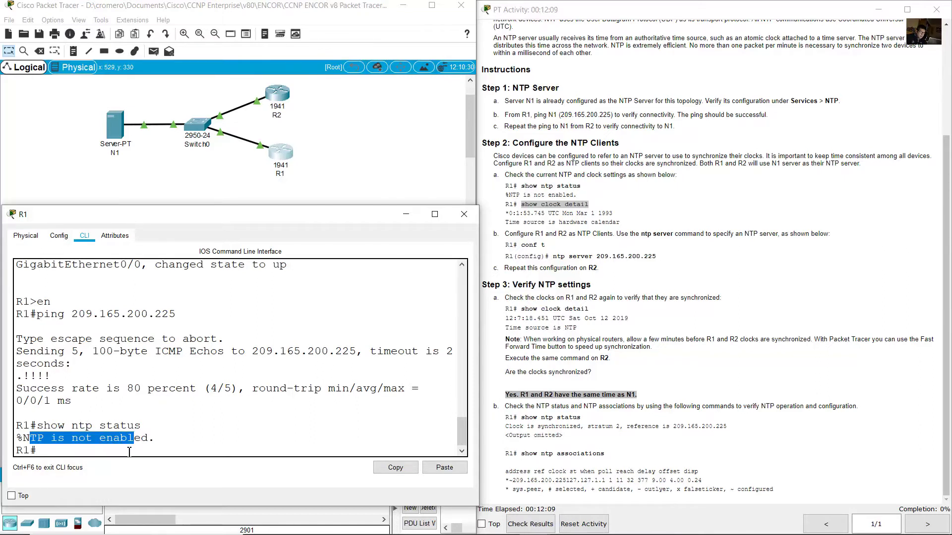
pyautogui.click(129, 452)
# Run show clock detail on R1, showing a Mar 1 1993 hardware-calendar clock.
pyautogui.write('show c')
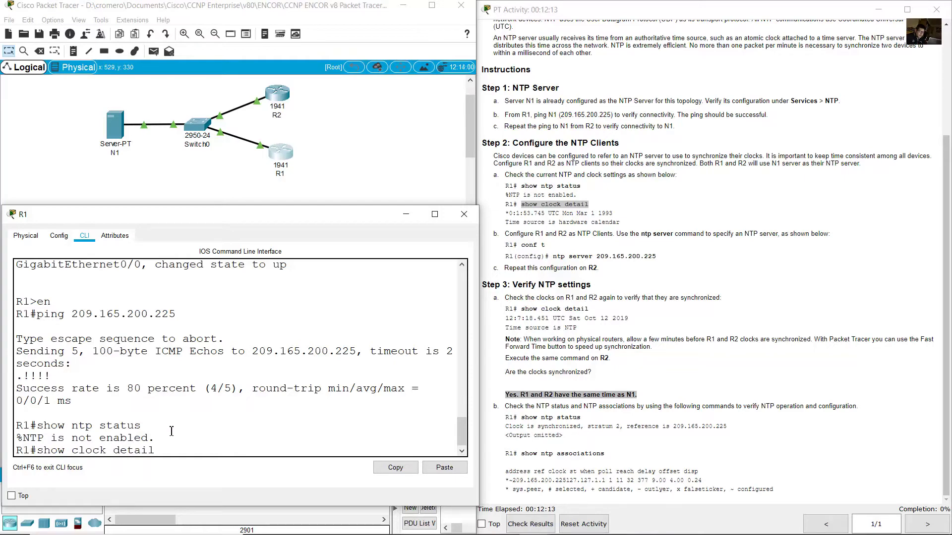
pyautogui.write('lock detail')
pyautogui.press('Return')
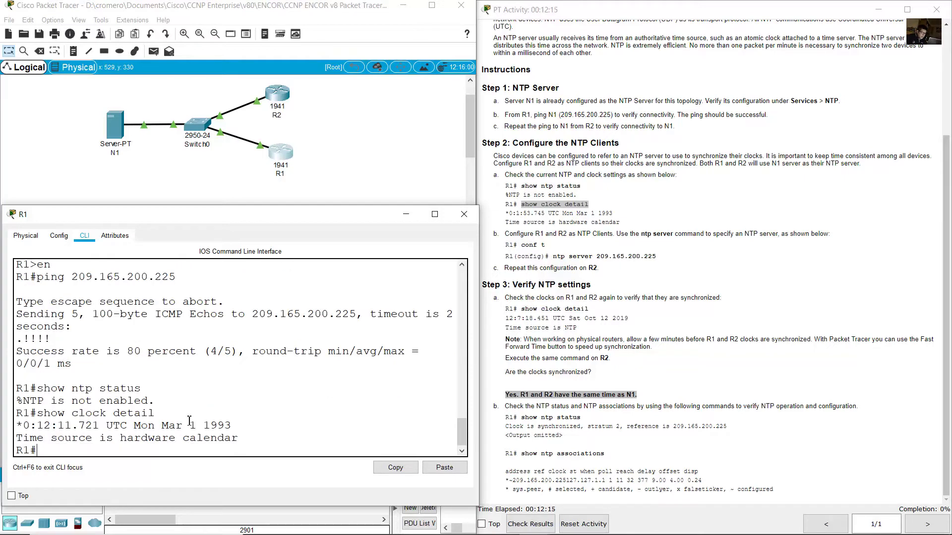
pyautogui.moveTo(204, 425); pyautogui.dragTo(234, 427)
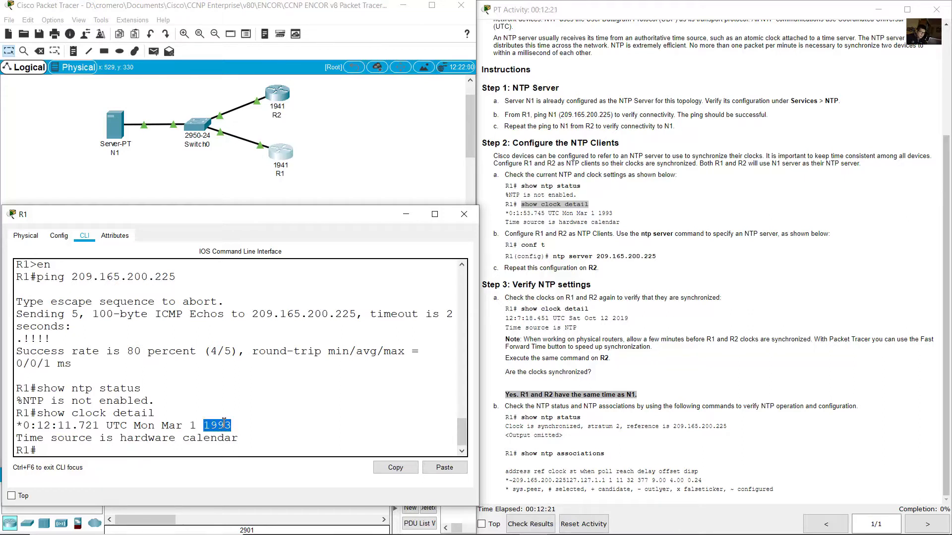
pyautogui.click(223, 422)
# Enter conf term on R1 and configure ntp server 209.165.200.225.
pyautogui.click(578, 203)
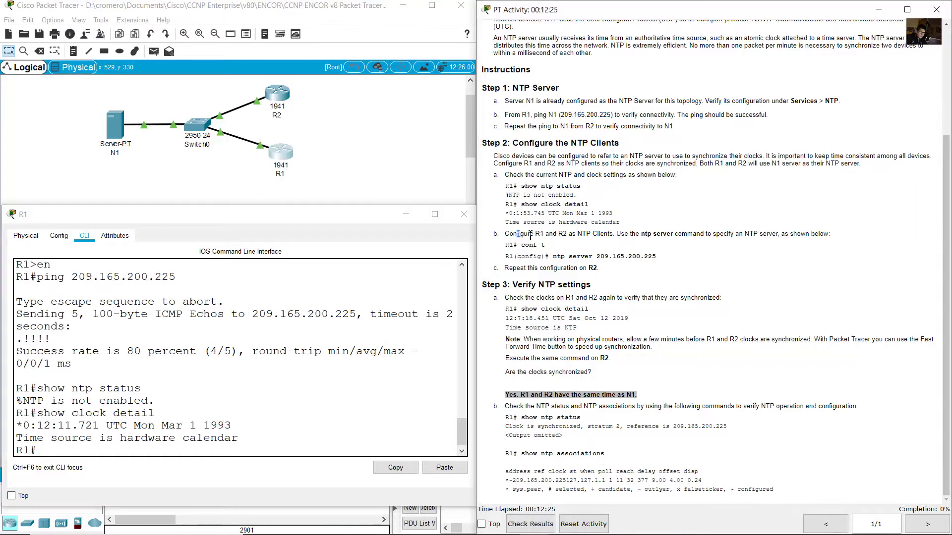
pyautogui.moveTo(518, 236); pyautogui.dragTo(615, 235)
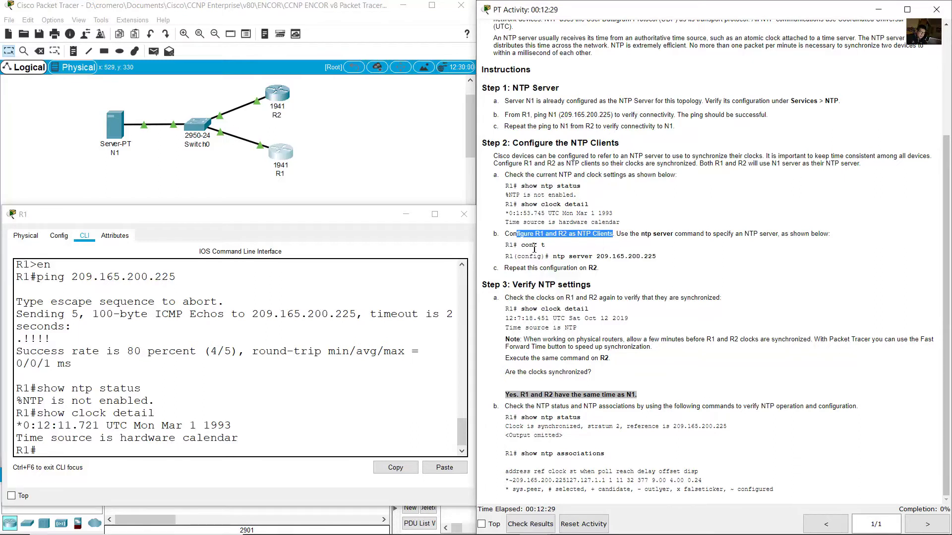
pyautogui.click(240, 357)
pyautogui.write('conf term')
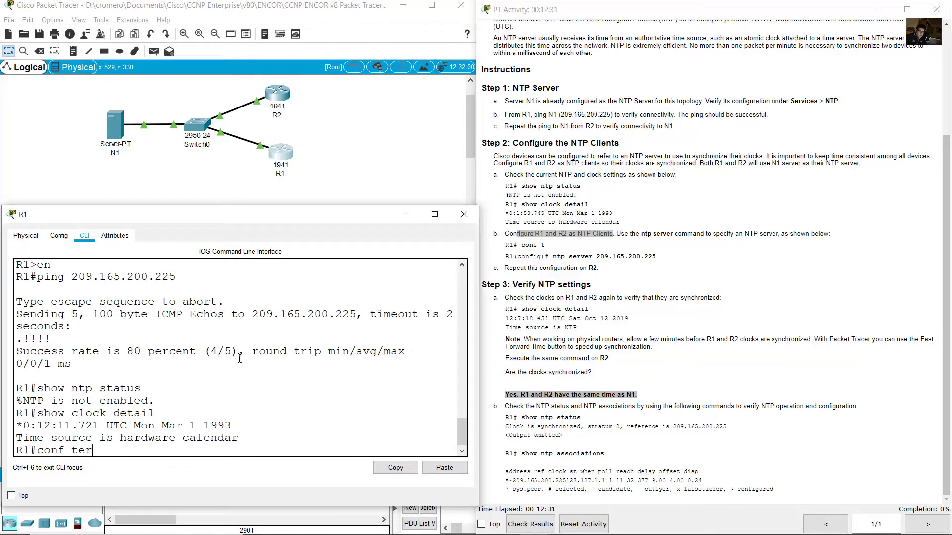
pyautogui.press('Return')
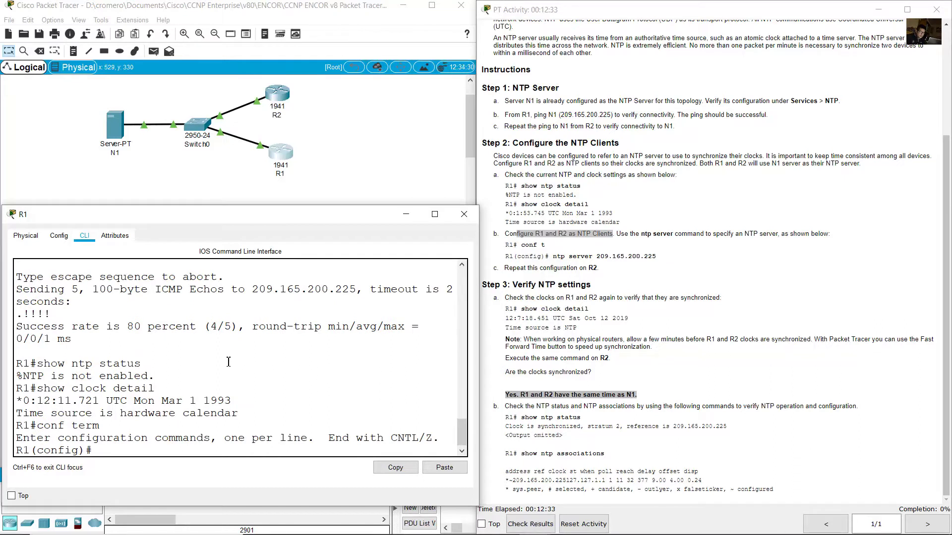
pyautogui.write('ntp server')
pyautogui.moveTo(86, 455); pyautogui.dragTo(23, 455)
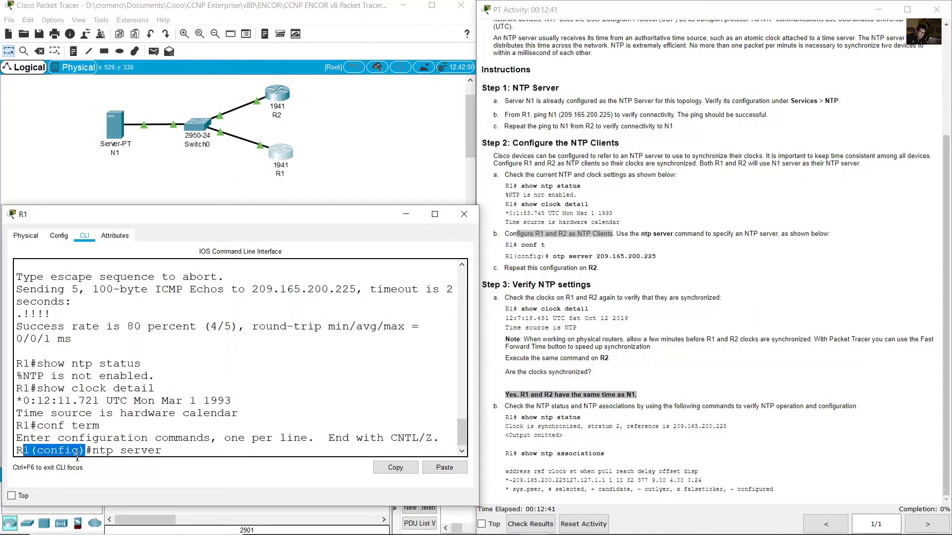
pyautogui.click(205, 453)
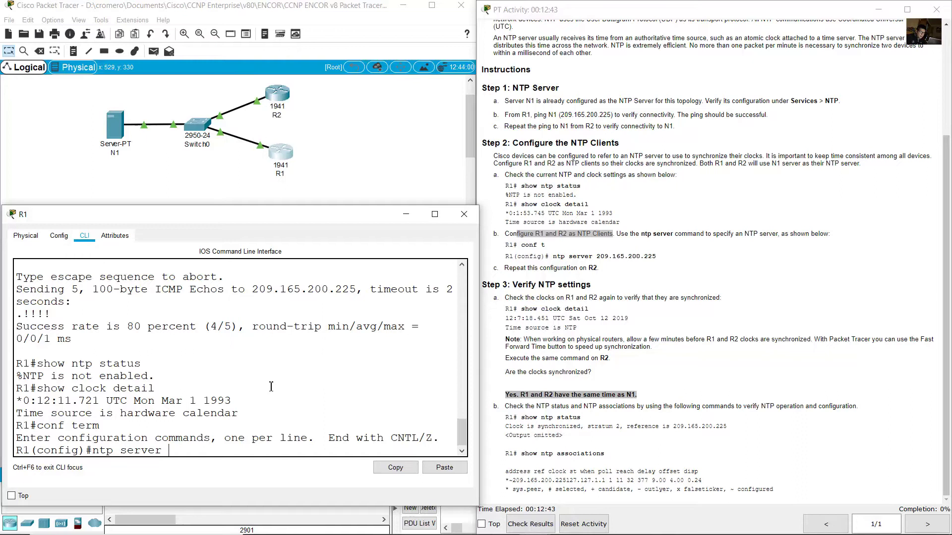
pyautogui.write('209.165.200.225')
pyautogui.press('Return')
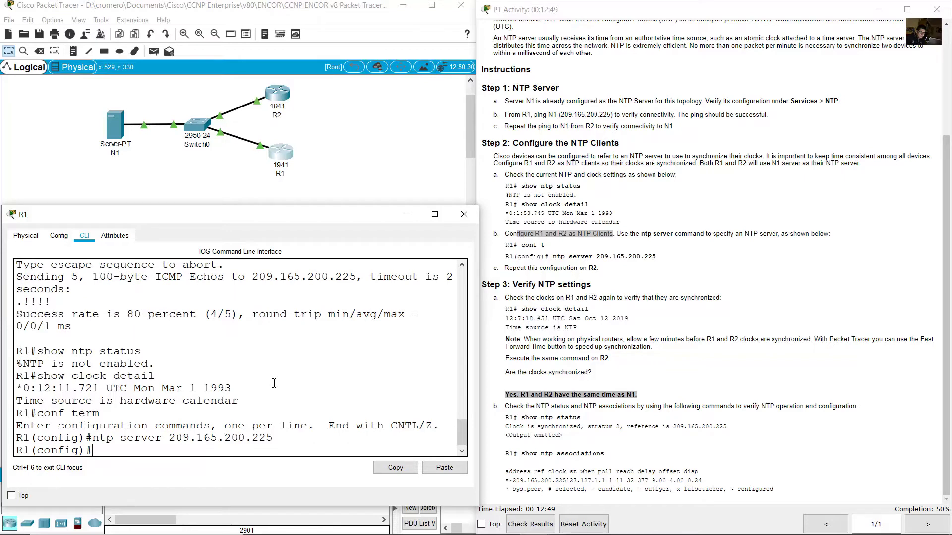
# Enter privileged mode on R2 and run show clock detail, showing a 1993 hardware-calendar clock.
pyautogui.click(308, 141)
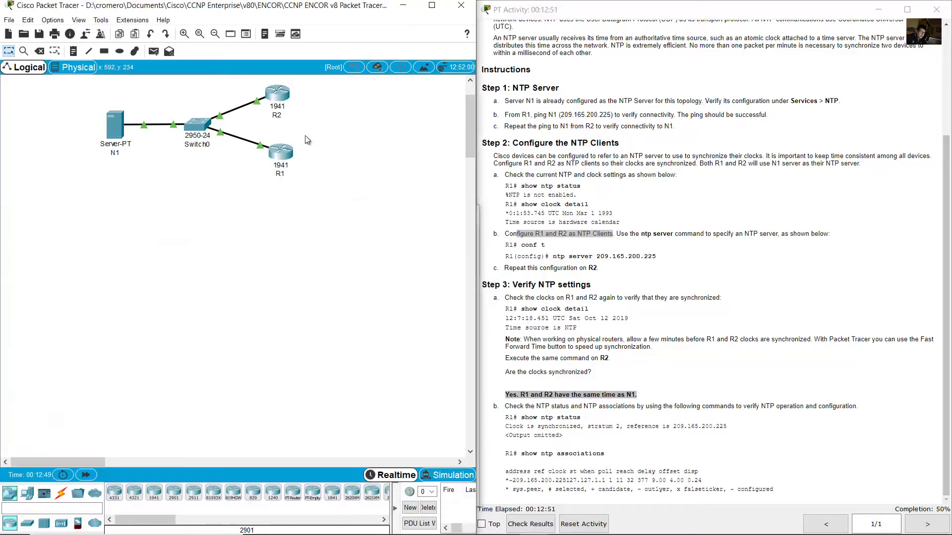
pyautogui.click(281, 96)
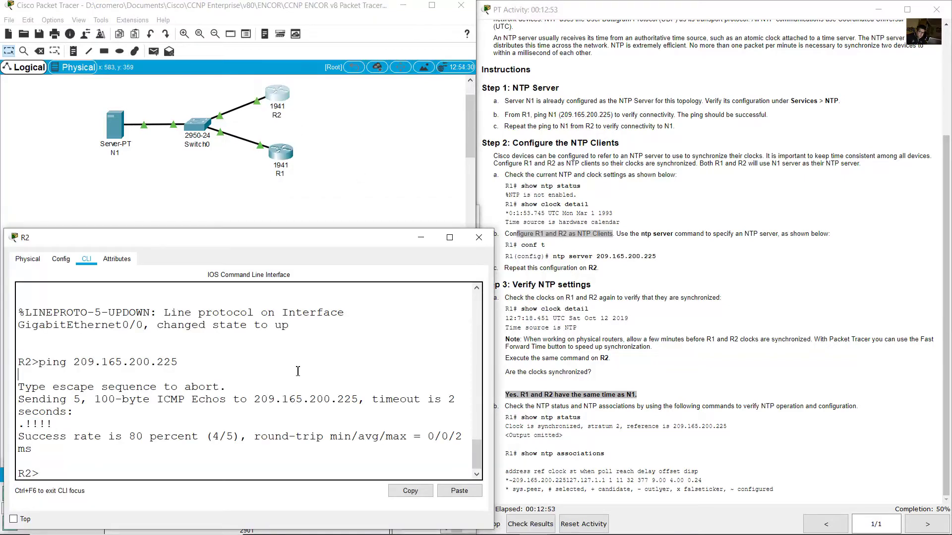
pyautogui.write('en')
pyautogui.press('Return')
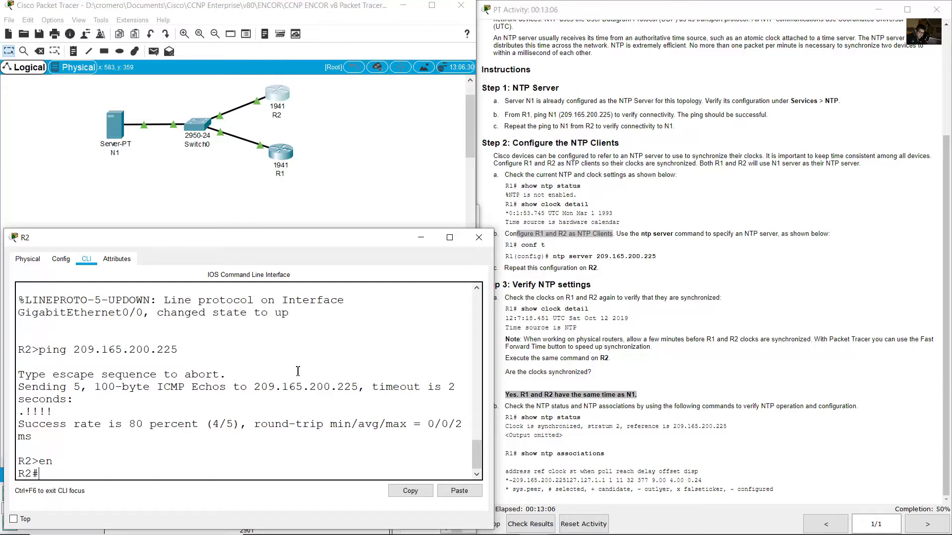
pyautogui.write('show clock detail')
pyautogui.press('Return')
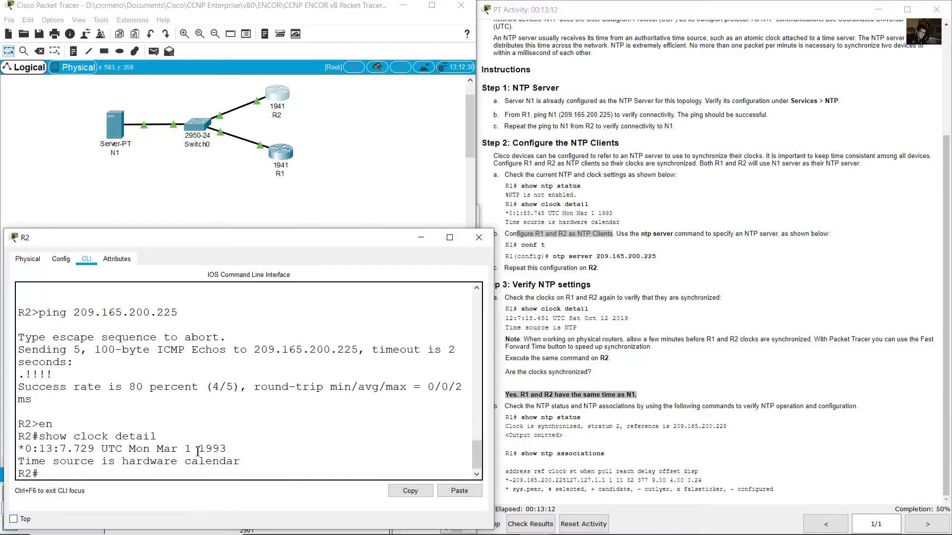
pyautogui.moveTo(198, 451); pyautogui.dragTo(239, 449)
pyautogui.click(240, 472)
# Enter conf term on R2 and configure ntp server 209.165.200.225.
pyautogui.write('conf term')
pyautogui.press('Return')
pyautogui.write('ntp')
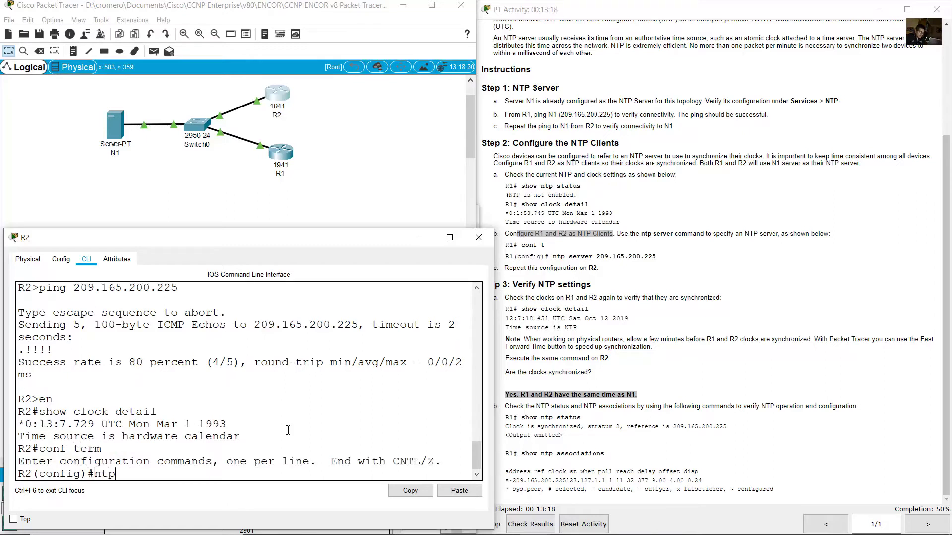
pyautogui.write(' server 209.165.200.22')
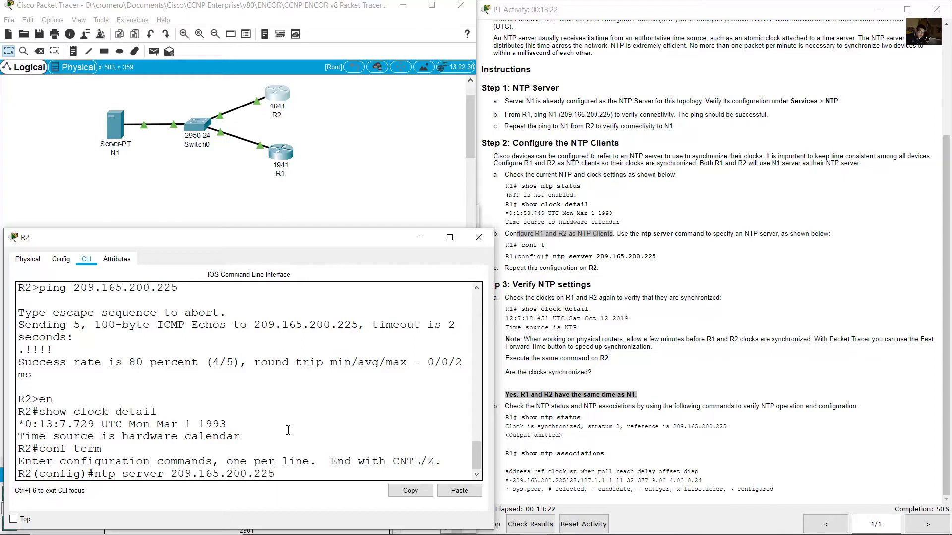
pyautogui.write('5')
pyautogui.press('Return')
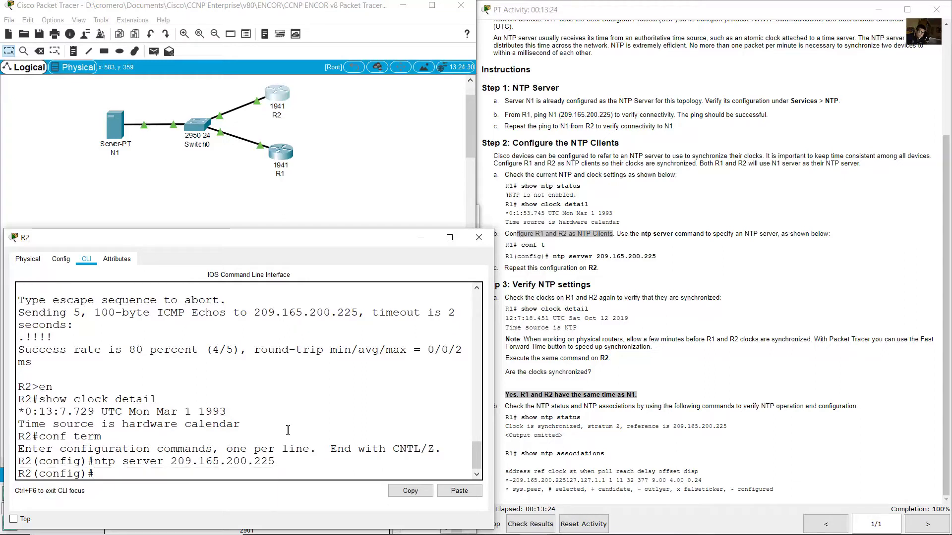
# Read the Step 3 Verify NTP settings instructions and the show clock detail example.
pyautogui.click(550, 300)
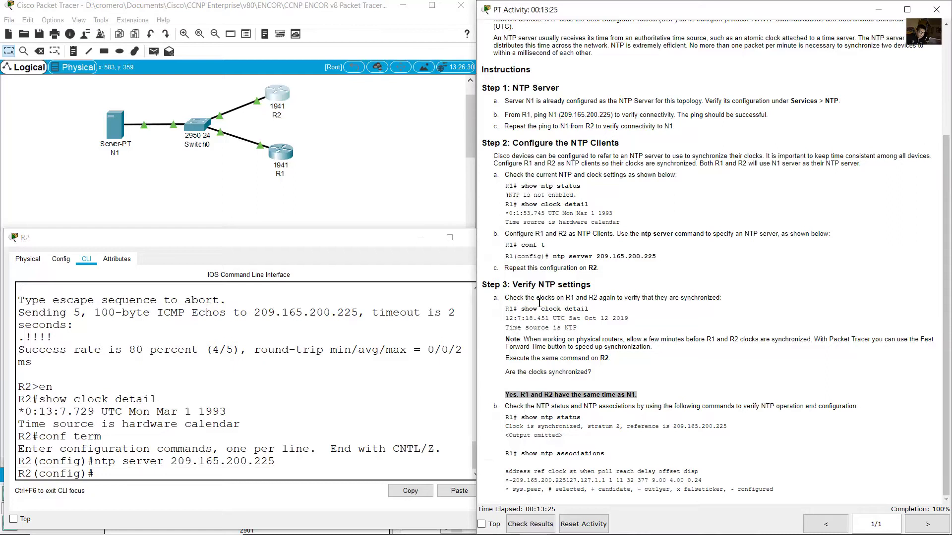
pyautogui.moveTo(550, 285); pyautogui.dragTo(589, 284)
pyautogui.moveTo(513, 299); pyautogui.dragTo(620, 296)
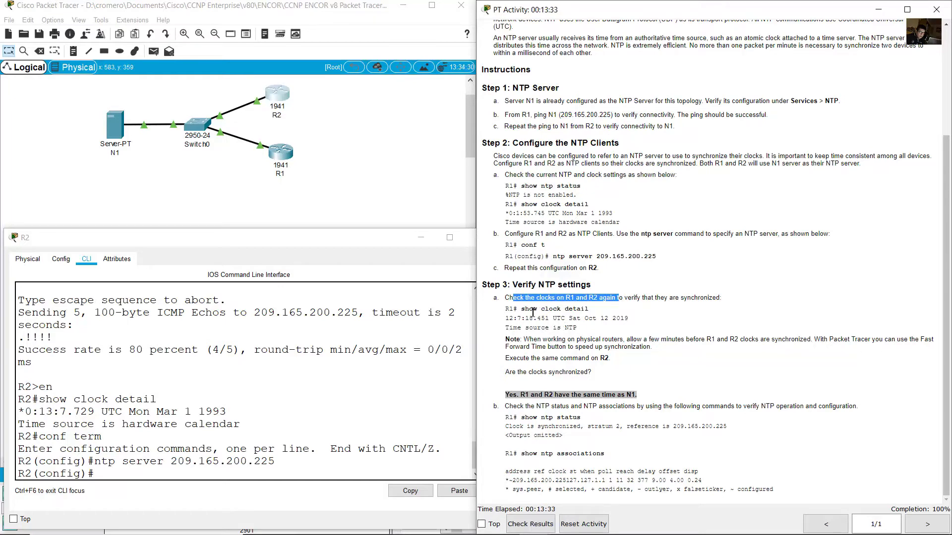
pyautogui.moveTo(529, 310); pyautogui.dragTo(607, 312)
# End configuration mode on R1 and run show clock detail, still Mar 1 1993.
pyautogui.click(373, 203)
pyautogui.click(281, 151)
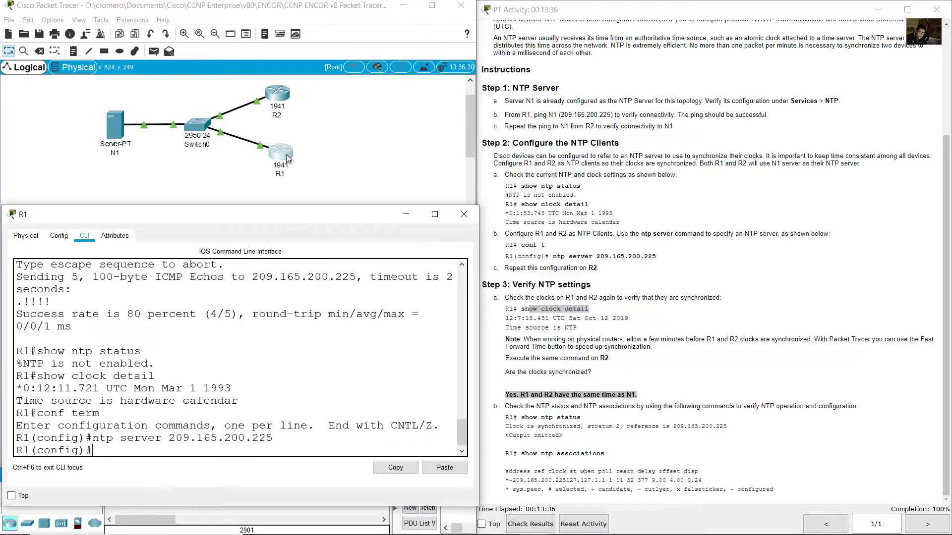
pyautogui.write('end')
pyautogui.press('Return')
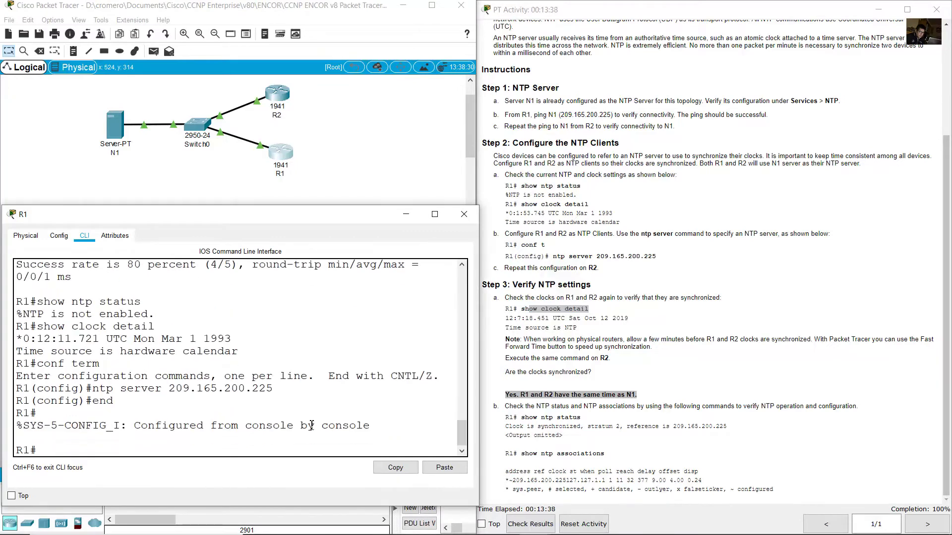
pyautogui.write('show clock detail')
pyautogui.press('Return')
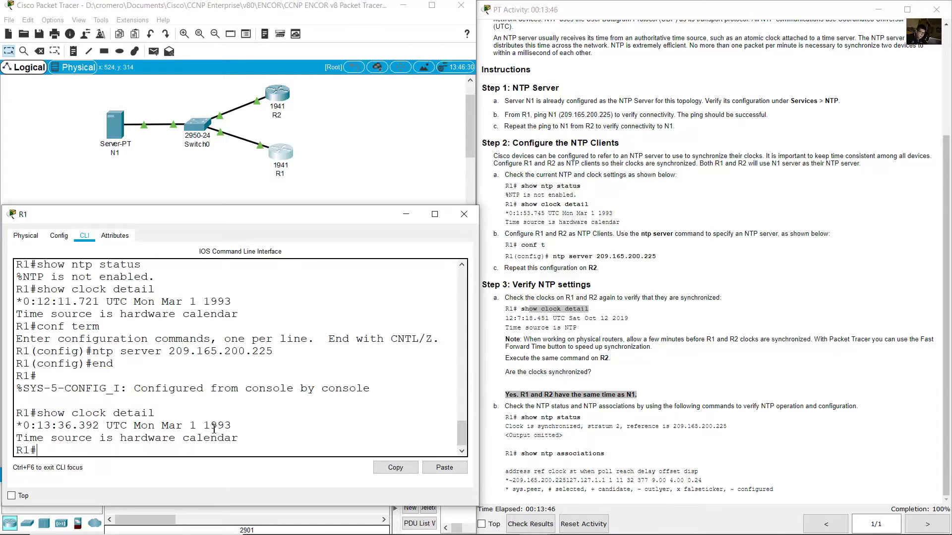
pyautogui.moveTo(204, 427); pyautogui.dragTo(232, 426)
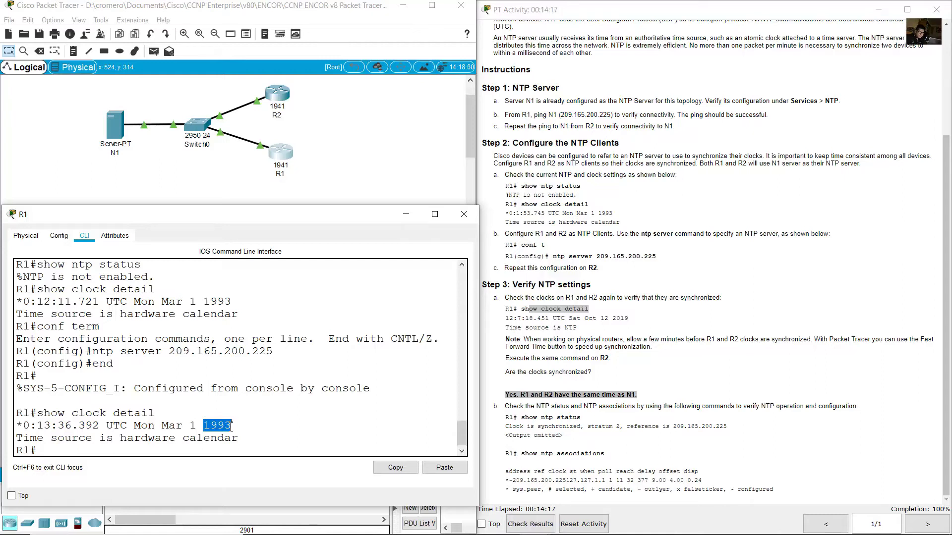
# Rerun show clock detail on R1 until it reads Sat Oct 12 2019 with NTP as time source.
pyautogui.click(232, 396)
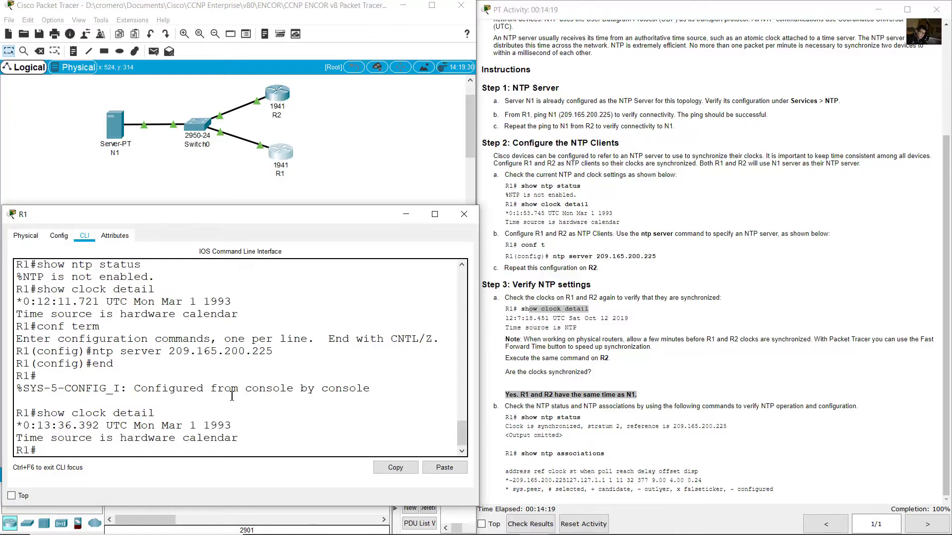
pyautogui.press('Up')
pyautogui.press('Return')
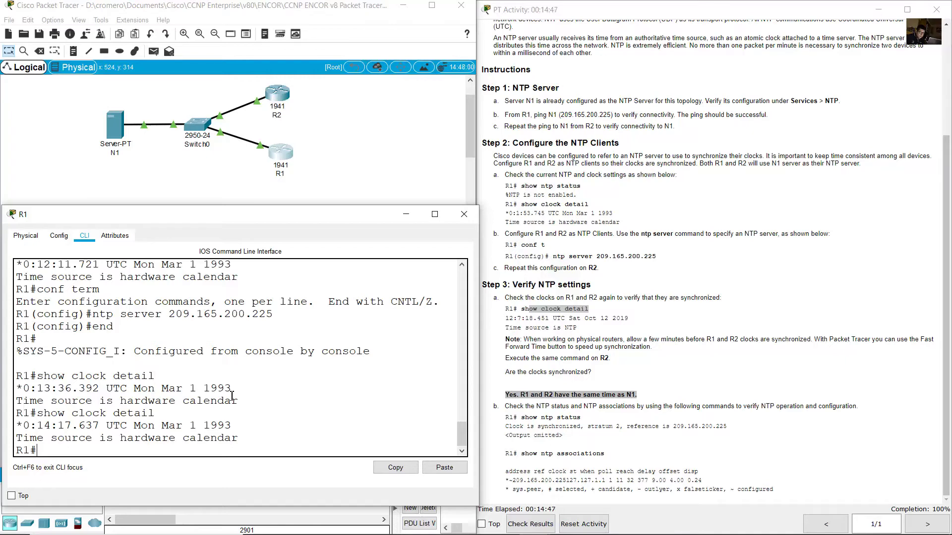
pyautogui.press('Up')
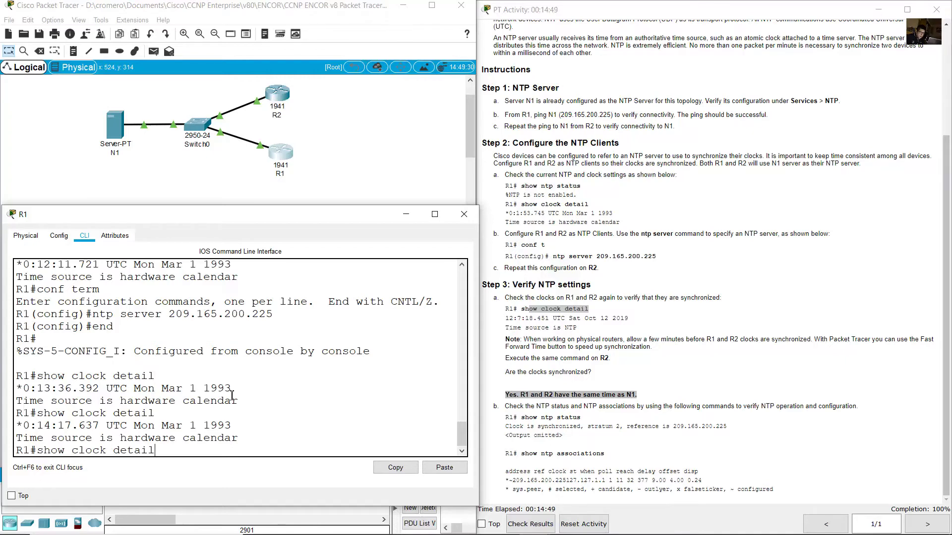
pyautogui.press('Return')
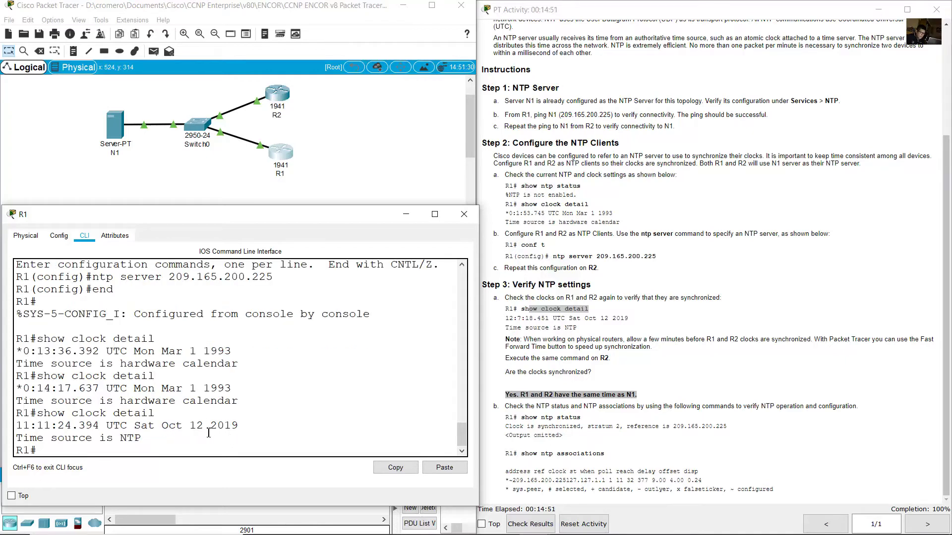
pyautogui.moveTo(211, 426); pyautogui.dragTo(238, 426)
pyautogui.moveTo(34, 443); pyautogui.dragTo(141, 439)
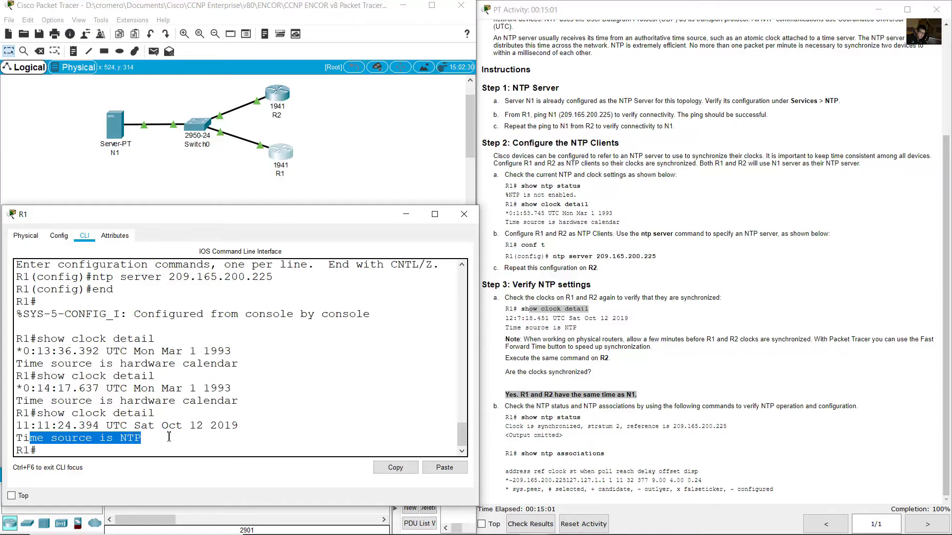
pyautogui.click(249, 440)
# Rerun show ntp status on R1: synchronized, stratum 2, reference 209.165.200.225.
pyautogui.press('Up')
pyautogui.press('Up')
pyautogui.press('Up')
pyautogui.press('Up')
pyautogui.press('Up')
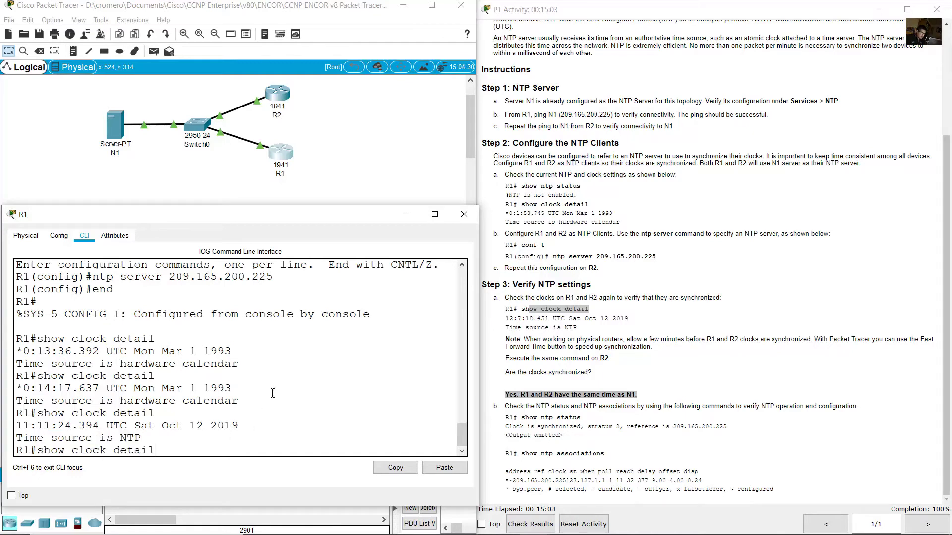
pyautogui.press('Return')
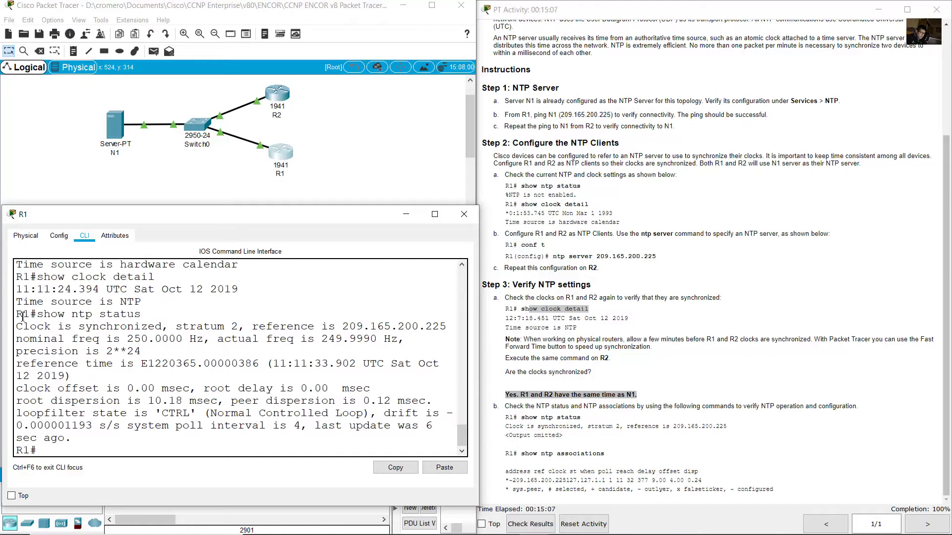
pyautogui.moveTo(30, 327); pyautogui.dragTo(162, 327)
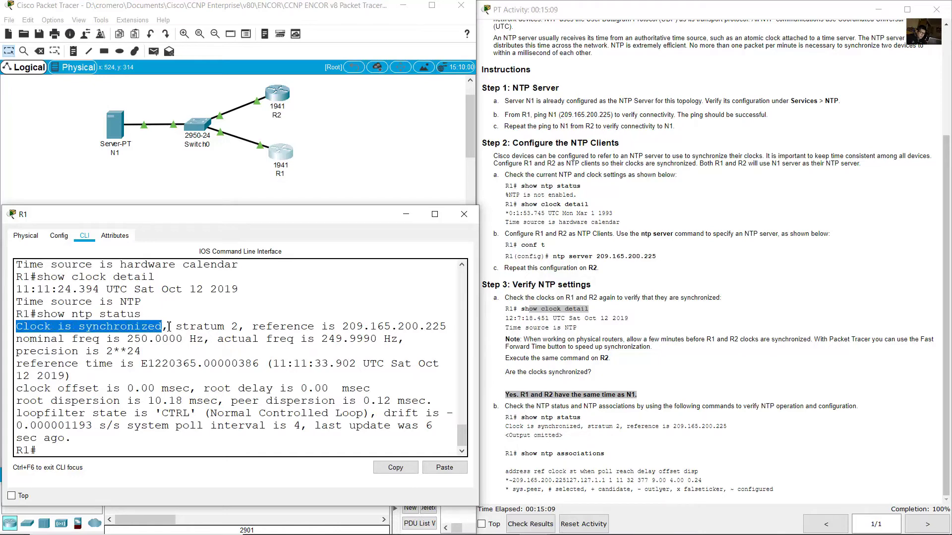
pyautogui.doubleClick(200, 327)
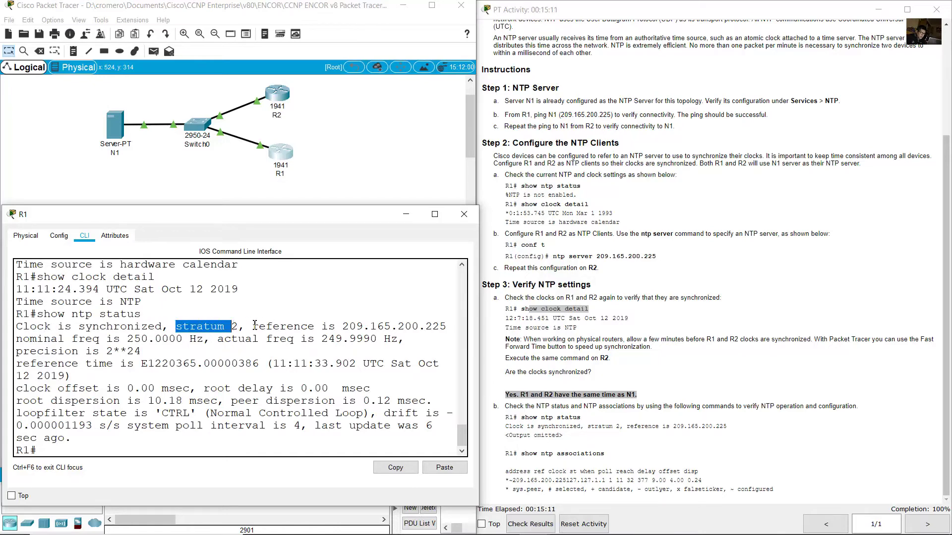
pyautogui.doubleClick(283, 326)
pyautogui.moveTo(342, 326); pyautogui.dragTo(432, 326)
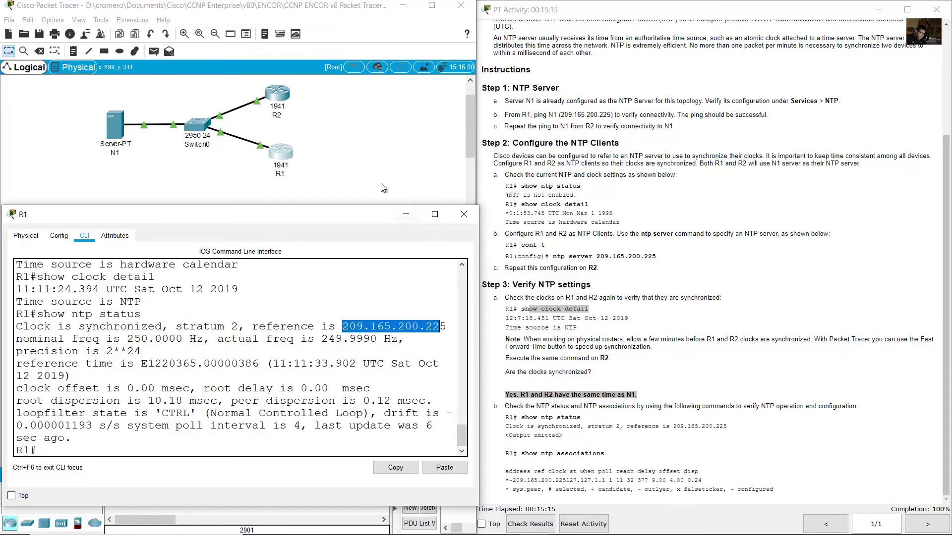
# Switch to R2, leave configuration mode and run show clock detail to see its 2019 NTP time.
pyautogui.click(464, 214)
pyautogui.click(277, 94)
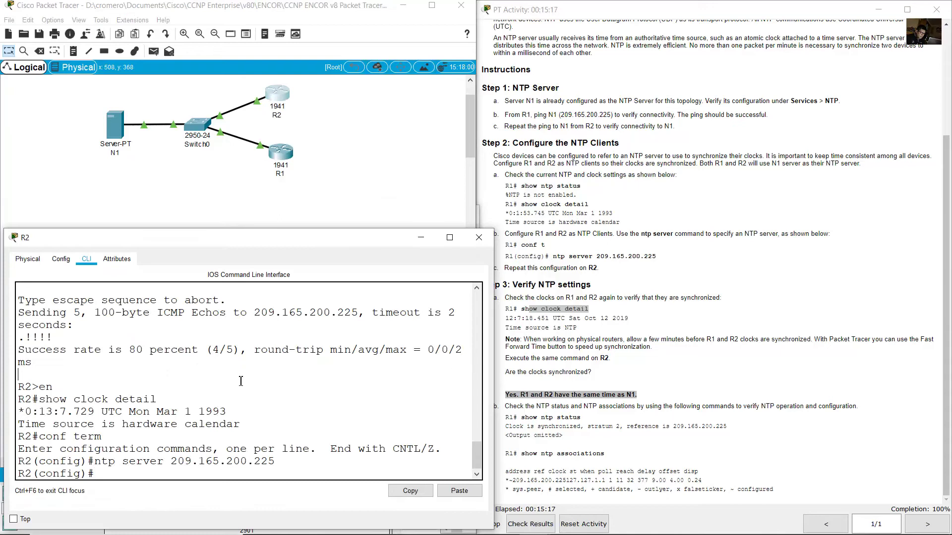
pyautogui.write('end')
pyautogui.press('Return')
pyautogui.write('conf term')
pyautogui.press('Up')
pyautogui.press('Up')
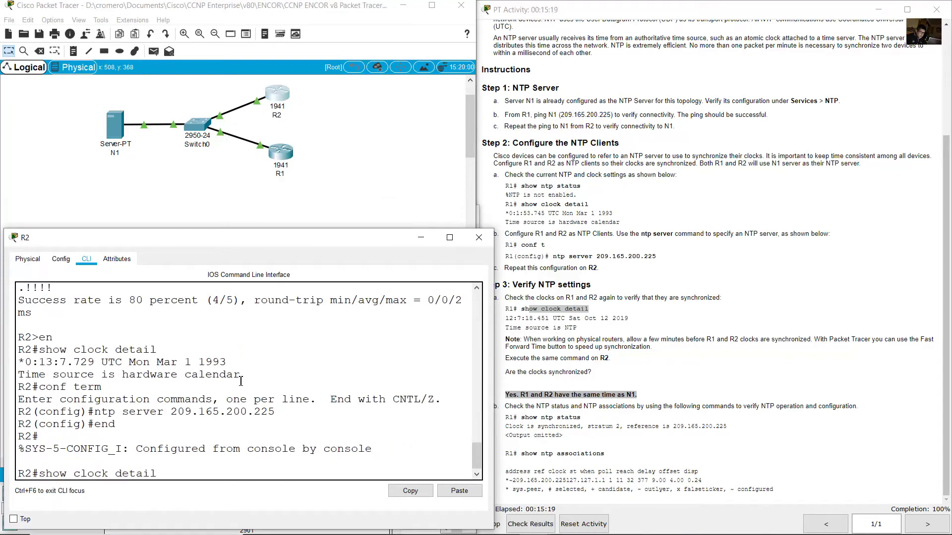
pyautogui.press('Return')
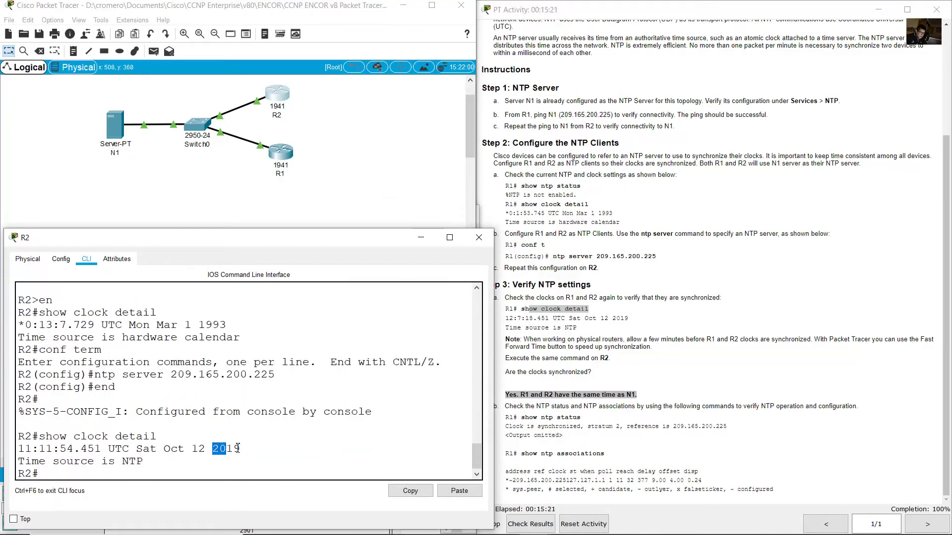
pyautogui.click(257, 452)
# Run show ntp status on R2, confirming it is synchronized to reference 209.165.200.225.
pyautogui.write('ntp')
pyautogui.press('BackSpace')
pyautogui.press('BackSpace')
pyautogui.press('BackSpace')
pyautogui.write('show ntp status')
pyautogui.press('Return')
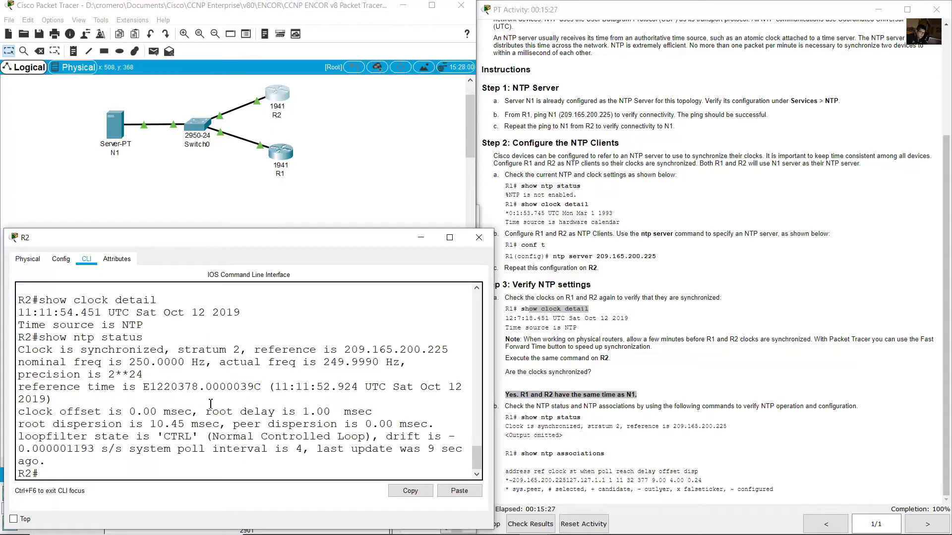
pyautogui.moveTo(53, 353); pyautogui.dragTo(29, 344)
pyautogui.doubleClick(349, 350)
pyautogui.moveTo(374, 350); pyautogui.dragTo(444, 338)
# Mark the instructions' answer that R1 and R2 match N1, then show server N1's NTP service page.
pyautogui.click(412, 182)
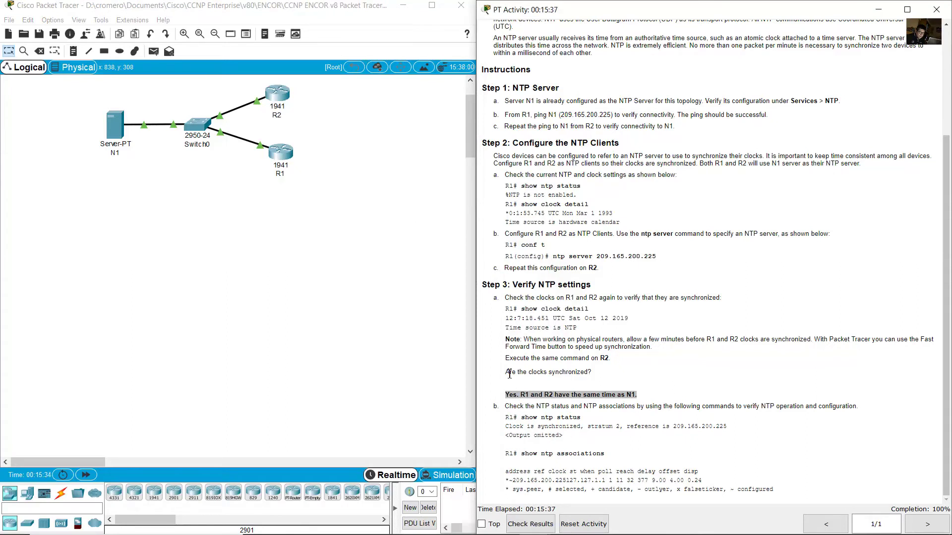
pyautogui.moveTo(502, 373); pyautogui.dragTo(599, 374)
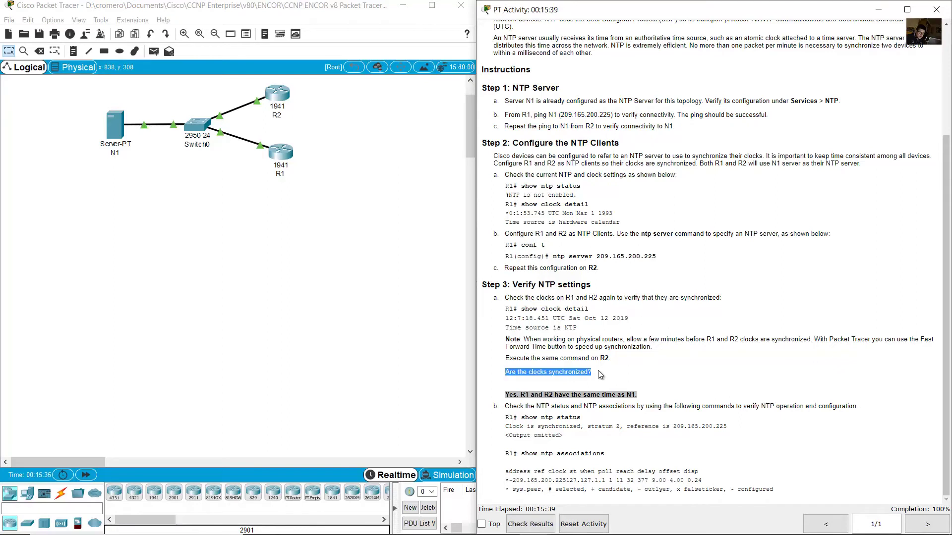
pyautogui.moveTo(506, 395); pyautogui.dragTo(646, 397)
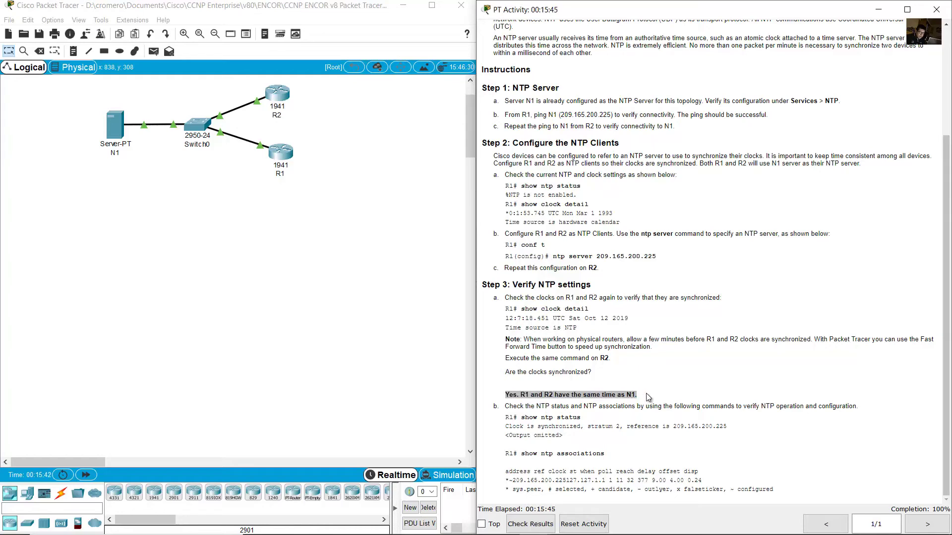
pyautogui.click(166, 177)
pyautogui.doubleClick(123, 146)
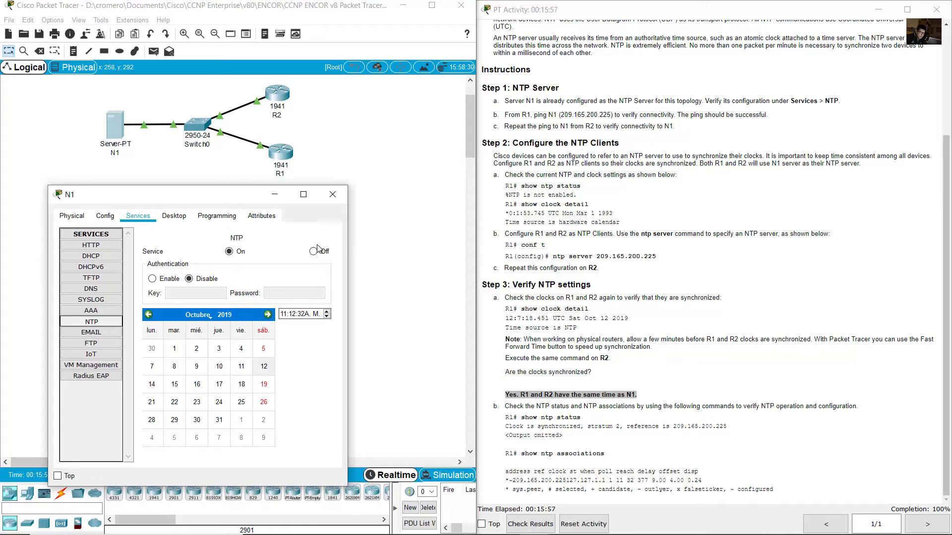
# Compare the day and year in R1's clock output with N1's NTP date, then close N1's window.
pyautogui.click(281, 153)
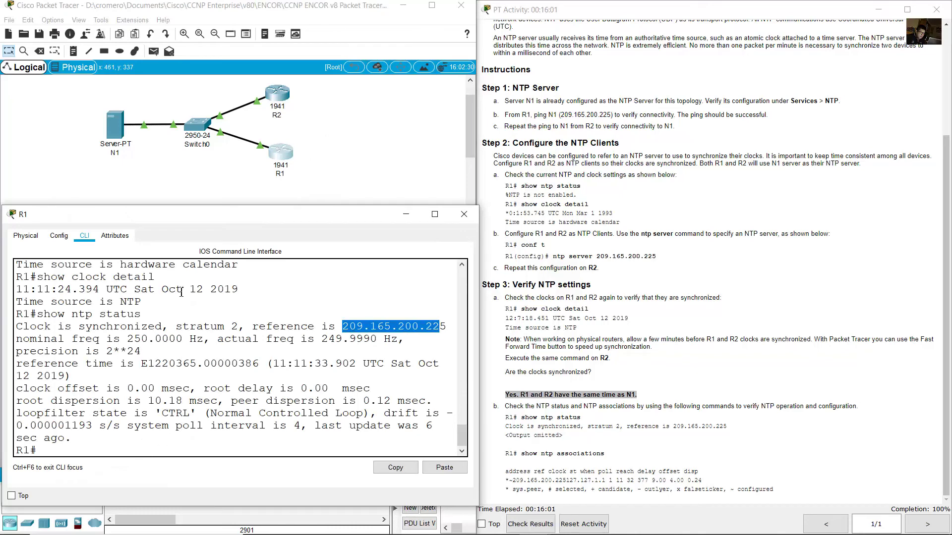
pyautogui.moveTo(224, 289); pyautogui.dragTo(252, 291)
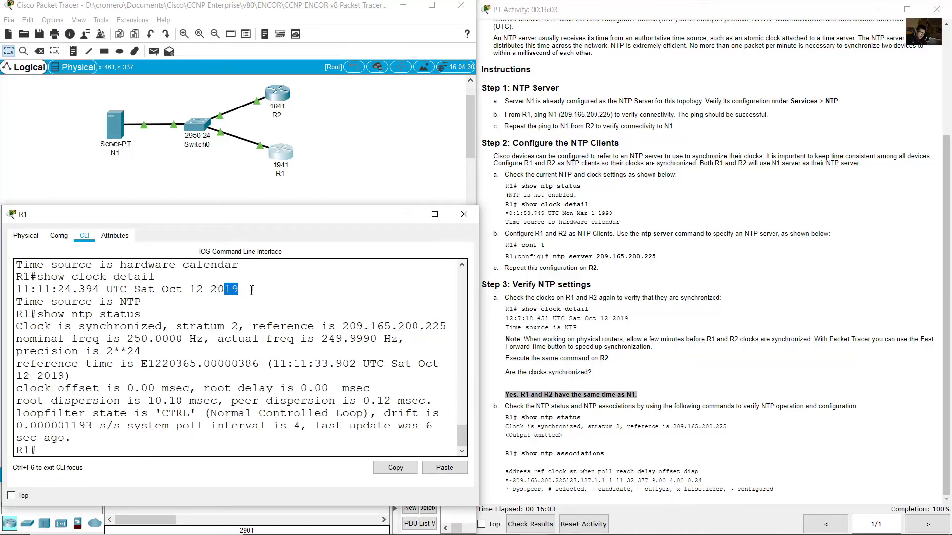
pyautogui.moveTo(190, 289)
pyautogui.mouseDown()
pyautogui.moveTo(147, 289)
pyautogui.moveTo(203, 289)
pyautogui.mouseUp()
pyautogui.click(124, 130)
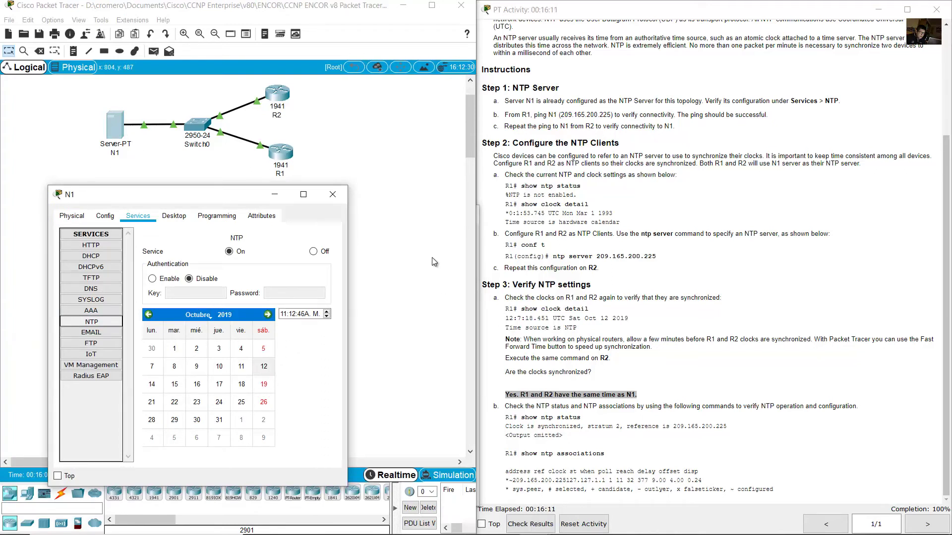
pyautogui.click(333, 194)
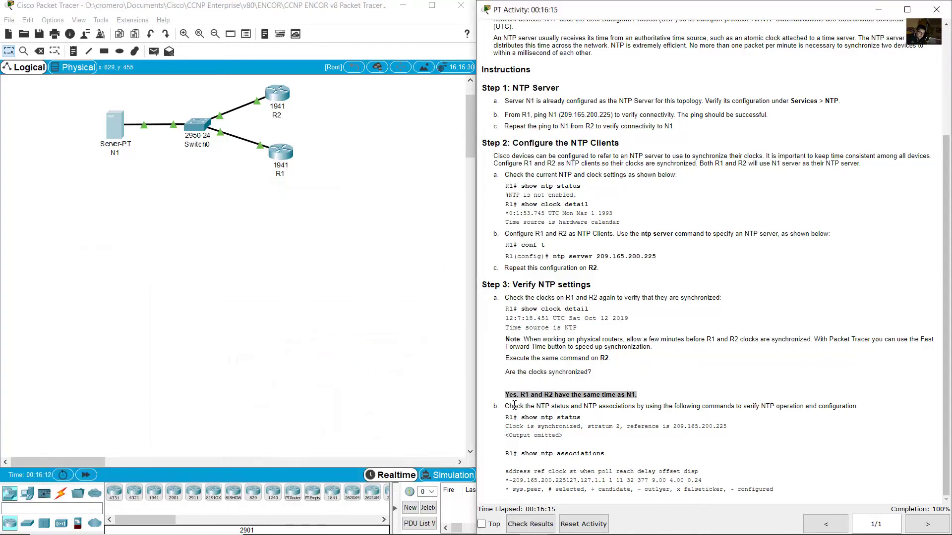
# Check the show ntp status and show ntp associations instructions against R1's 'clock is synchronized' output.
pyautogui.moveTo(513, 406); pyautogui.dragTo(611, 400)
pyautogui.moveTo(525, 417); pyautogui.dragTo(637, 405)
pyautogui.moveTo(524, 453); pyautogui.dragTo(599, 454)
pyautogui.click(271, 272)
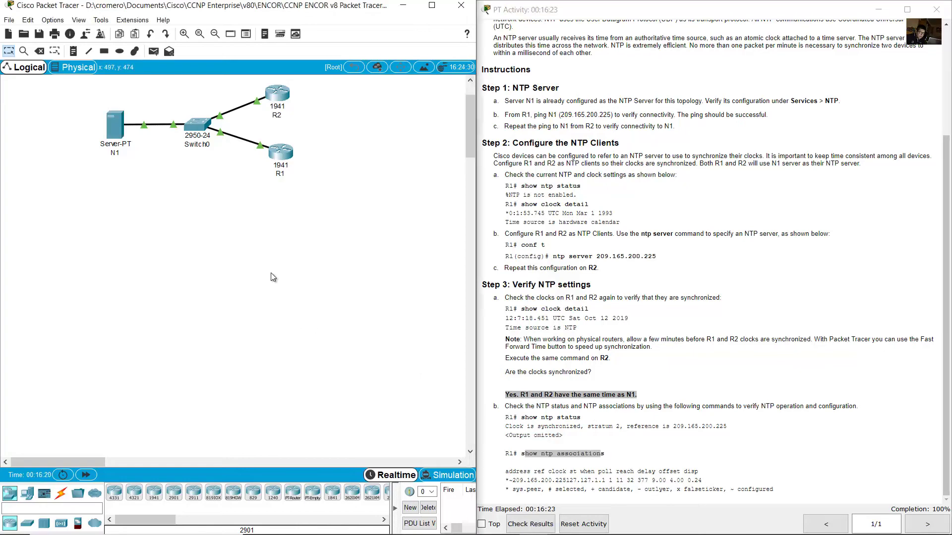
pyautogui.click(280, 153)
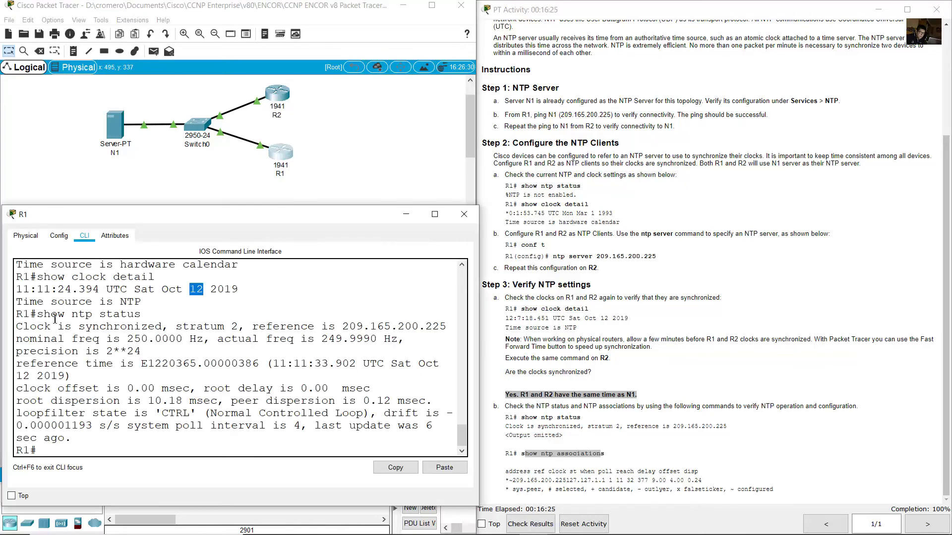
pyautogui.moveTo(41, 314); pyautogui.dragTo(146, 315)
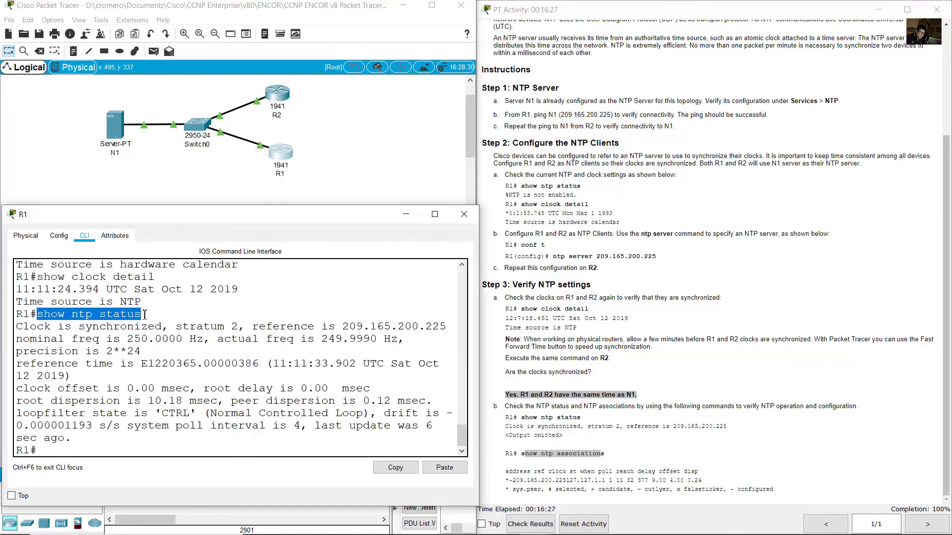
pyautogui.moveTo(47, 327); pyautogui.dragTo(430, 327)
# Run show ntp associations on R1 in a widened console, locating peer 209.165.200.225.
pyautogui.click(237, 425)
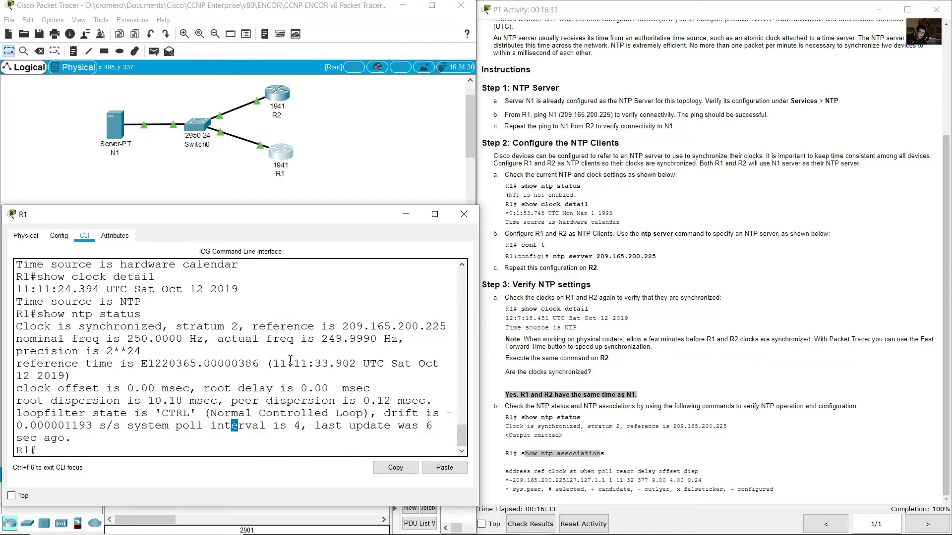
pyautogui.press('Up')
pyautogui.press('BackSpace')
pyautogui.press('BackSpace')
pyautogui.press('BackSpace')
pyautogui.press('BackSpace')
pyautogui.press('BackSpace')
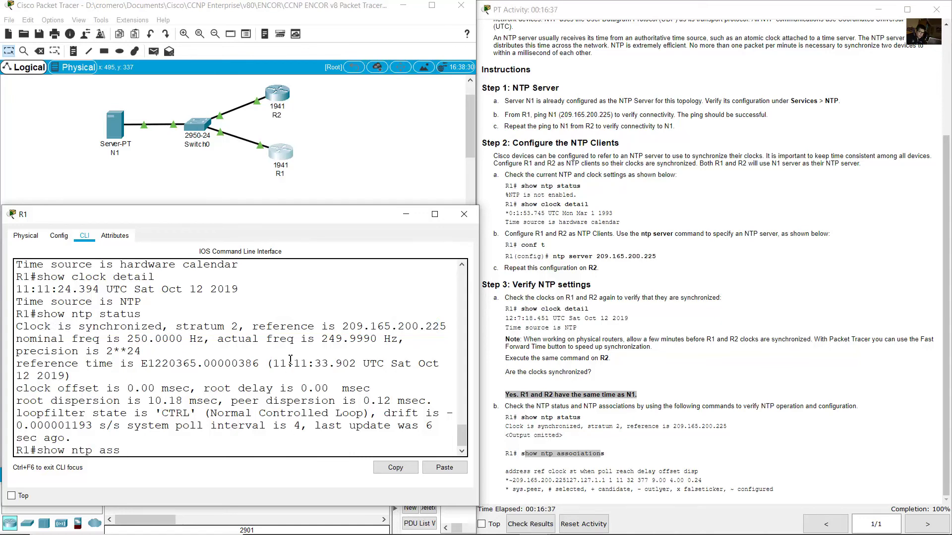
pyautogui.write('associations')
pyautogui.press('Return')
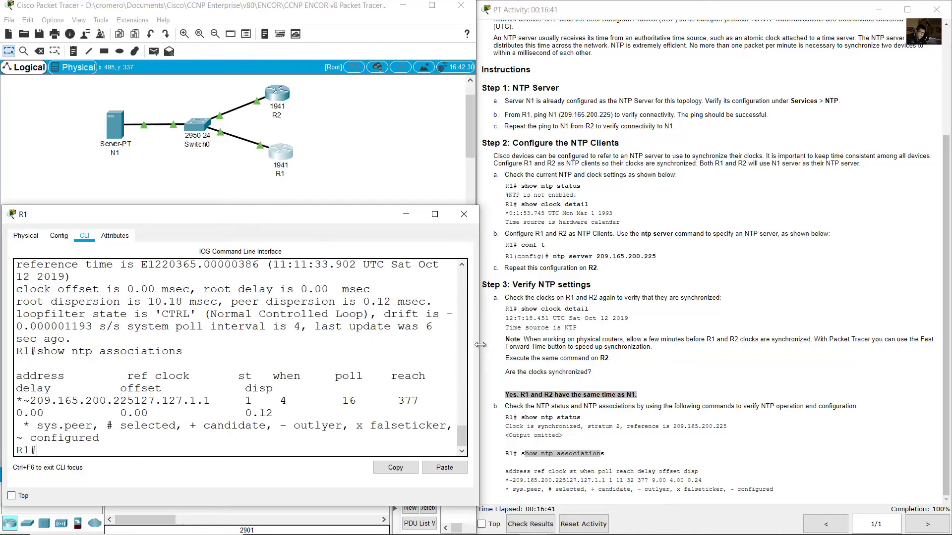
pyautogui.moveTo(478, 344); pyautogui.dragTo(694, 337)
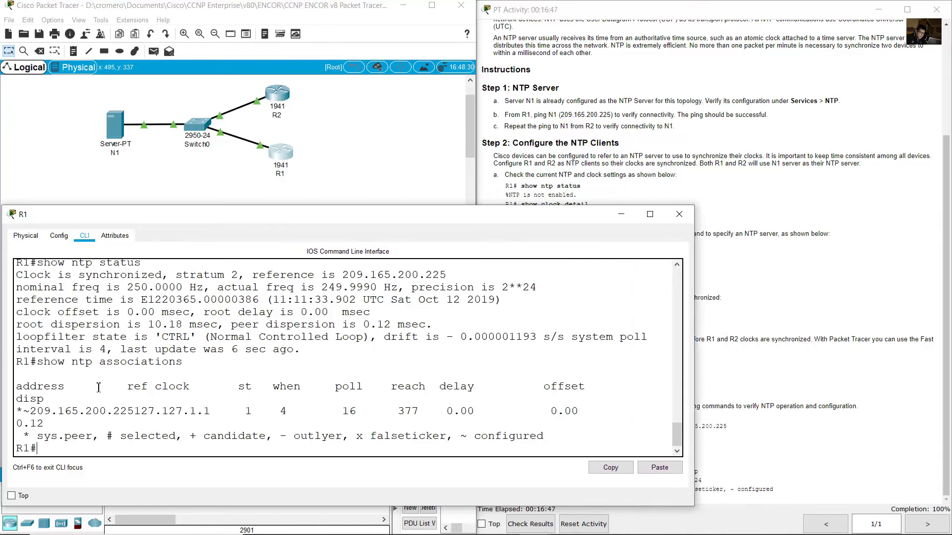
pyautogui.moveTo(17, 386); pyautogui.dragTo(79, 385)
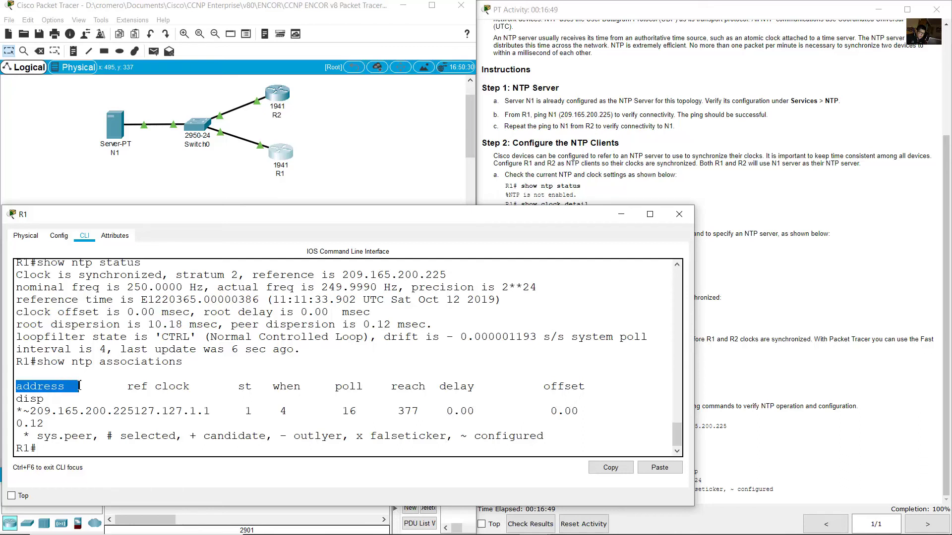
pyautogui.moveTo(30, 411); pyautogui.dragTo(136, 413)
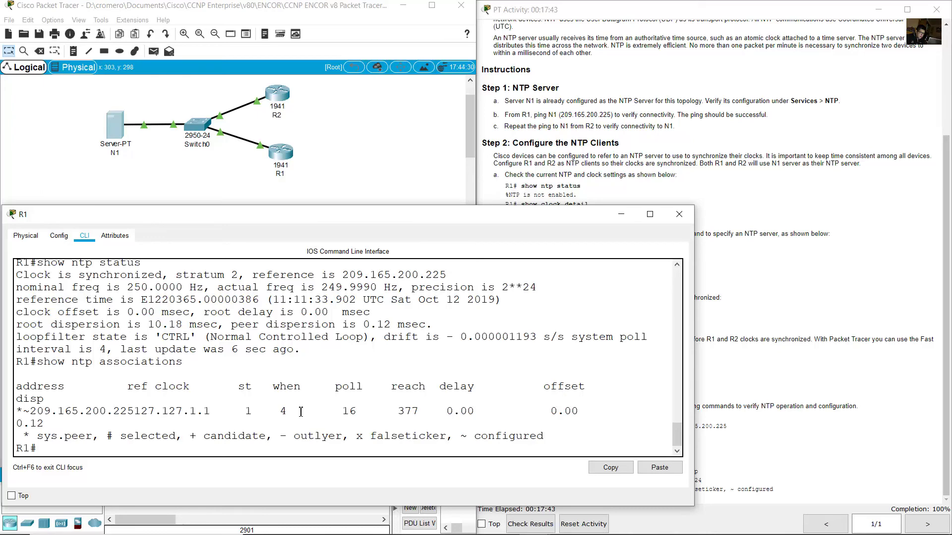
# Widen R2's console, run show ntp associations, and confirm its peer 209.165.200.225.
pyautogui.click(334, 174)
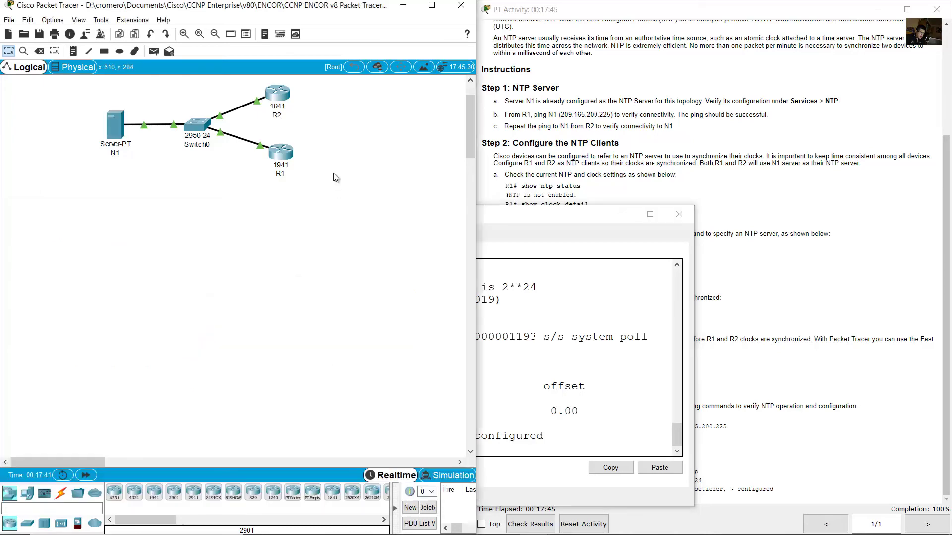
pyautogui.click(281, 100)
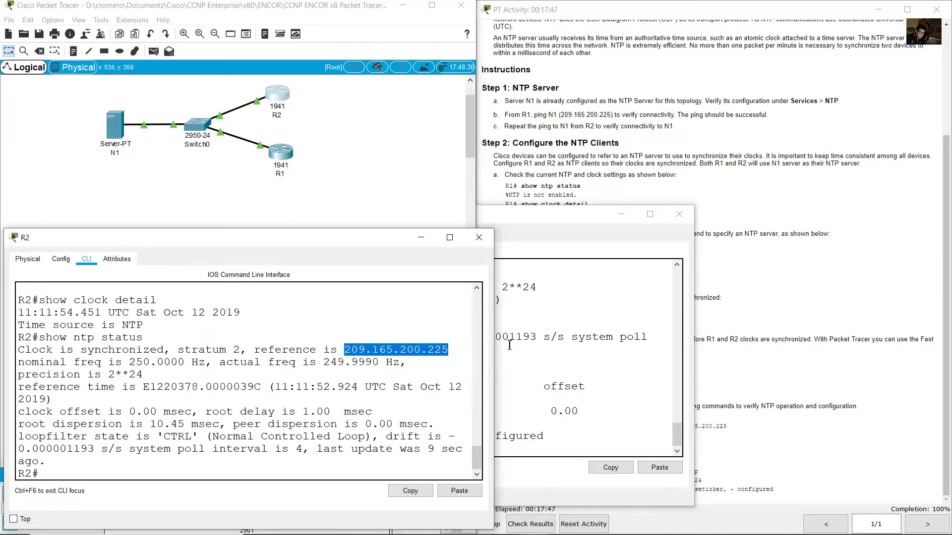
pyautogui.moveTo(494, 346); pyautogui.dragTo(624, 347)
pyautogui.click(392, 389)
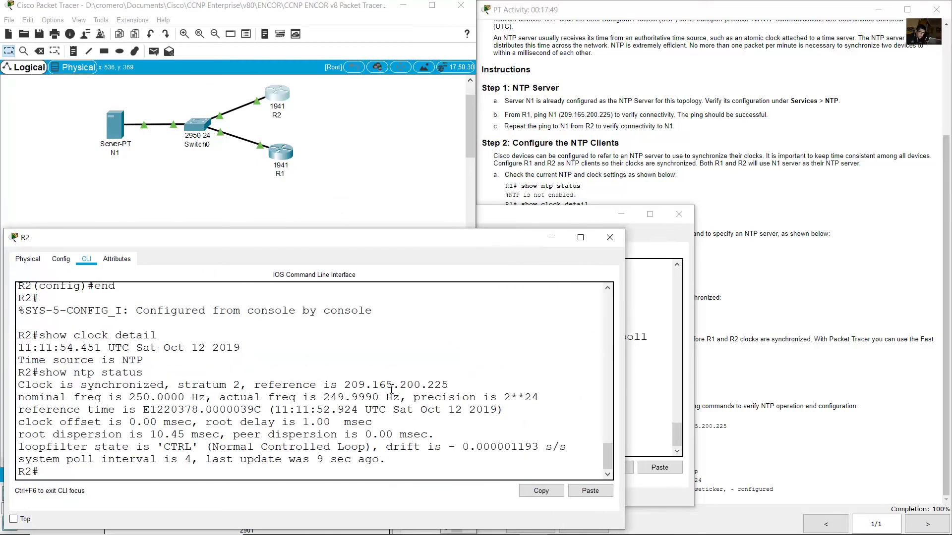
pyautogui.press('Up')
pyautogui.press('BackSpace')
pyautogui.press('BackSpace')
pyautogui.press('BackSpace')
pyautogui.write('associateion')
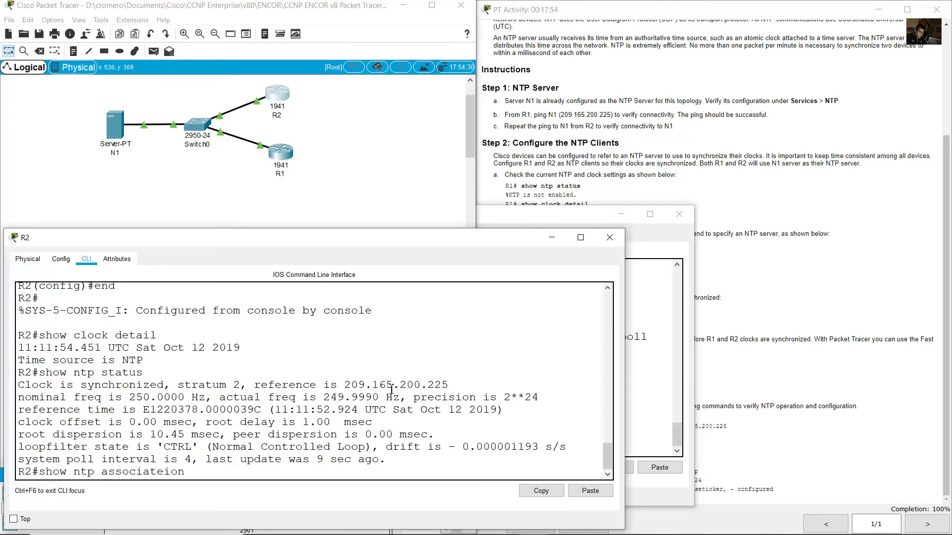
pyautogui.press('BackSpace')
pyautogui.press('BackSpace')
pyautogui.press('BackSpace')
pyautogui.press('BackSpace')
pyautogui.write('ions')
pyautogui.press('Return')
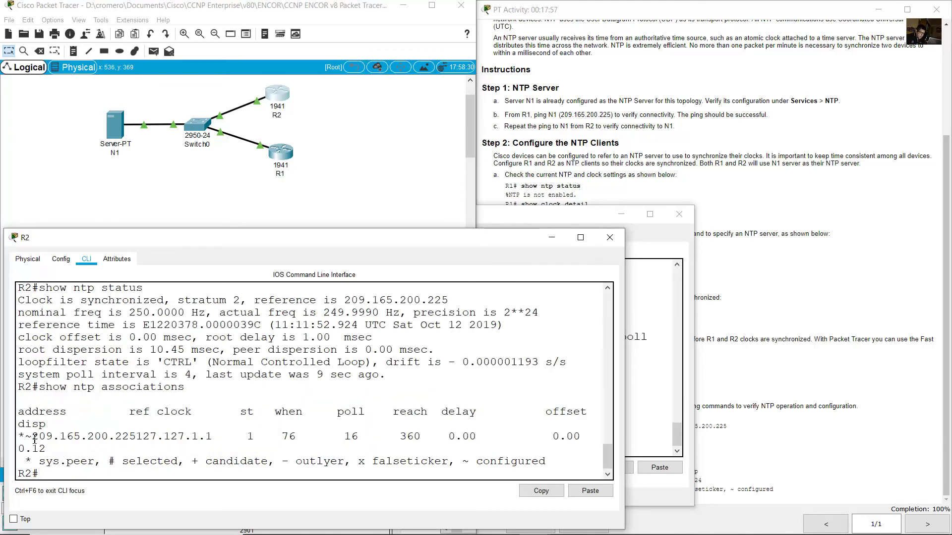
pyautogui.moveTo(32, 436); pyautogui.dragTo(140, 436)
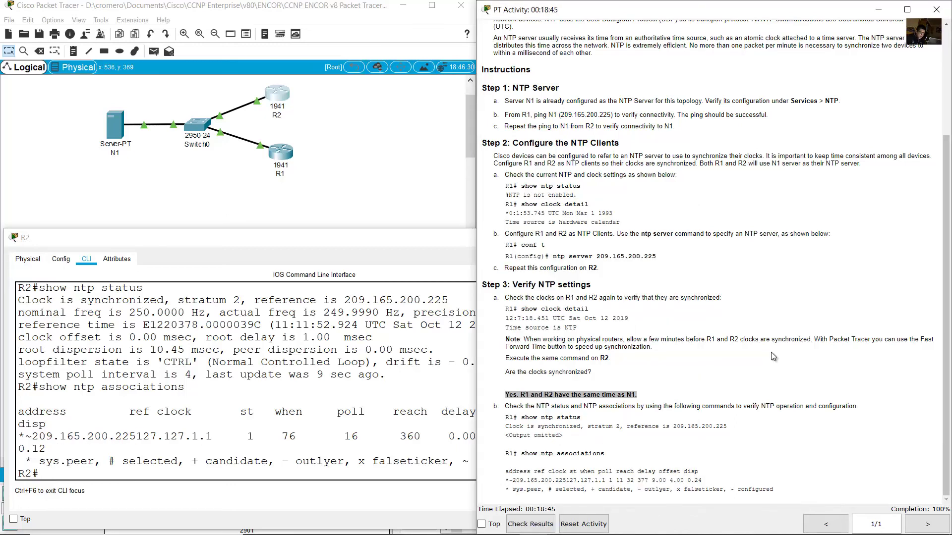
pyautogui.scroll(1, 771, 352)
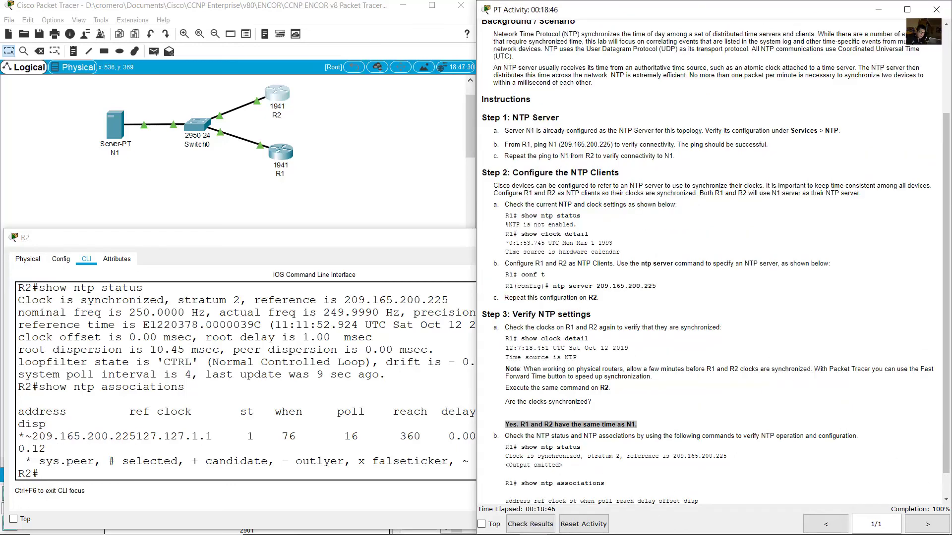